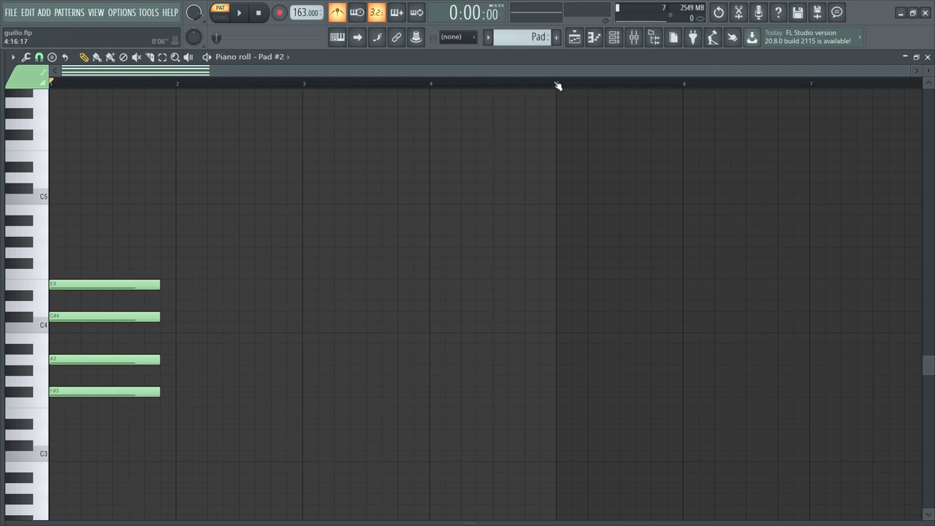
Loop the first four bars and copy the F#3–E4 pad chord into bars 2 to 4 as G3, B3, D4 and F#4.
{"action": "left_click_drag", "start_coordinate": [519, 91], "coordinate": [52, 87]}
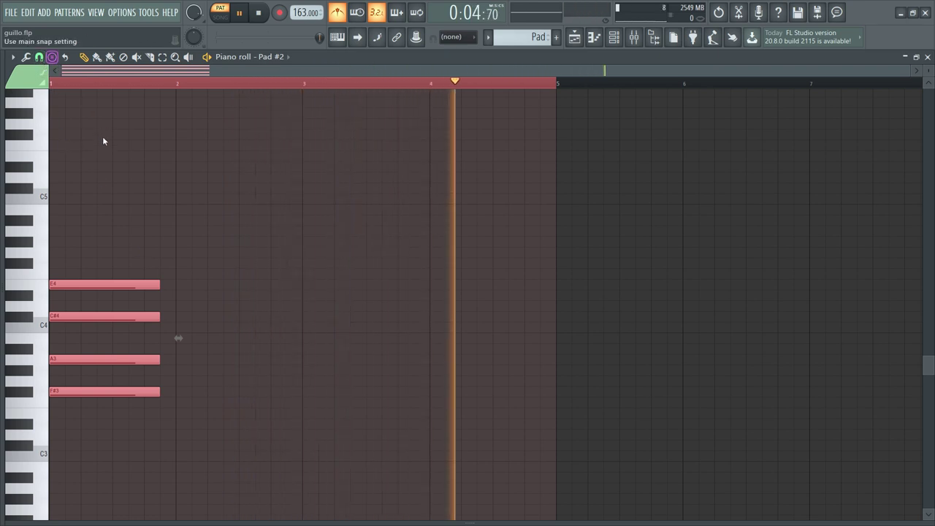
{"action": "mouse_move", "coordinate": [57, 394]}
{"action": "left_mouse_down"}
{"action": "mouse_move", "coordinate": [188, 261]}
{"action": "mouse_move", "coordinate": [184, 390]}
{"action": "left_mouse_up"}
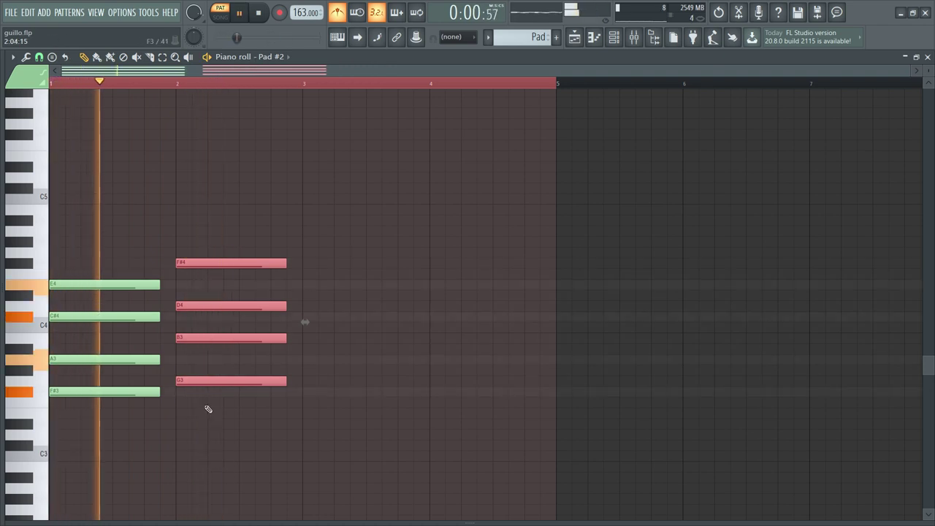
{"action": "mouse_move", "coordinate": [207, 260]}
{"action": "left_mouse_down"}
{"action": "mouse_move", "coordinate": [330, 280]}
{"action": "mouse_move", "coordinate": [463, 268]}
{"action": "left_mouse_up"}
Copy all the Pad #2 chords into the Pad channel and transpose the pasted chords up one octave.
{"action": "left_click_drag", "start_coordinate": [478, 215], "coordinate": [98, 443]}
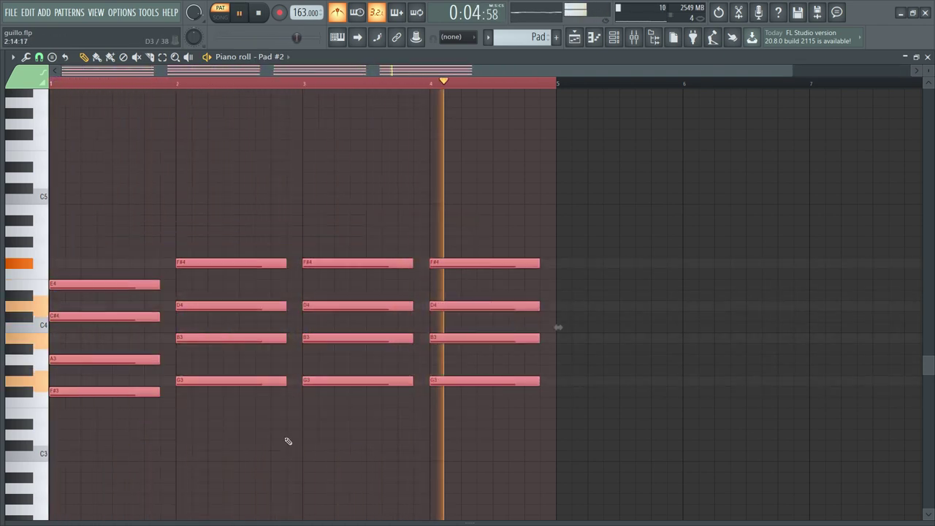
{"action": "left_click", "coordinate": [608, 48]}
{"action": "left_click", "coordinate": [610, 50]}
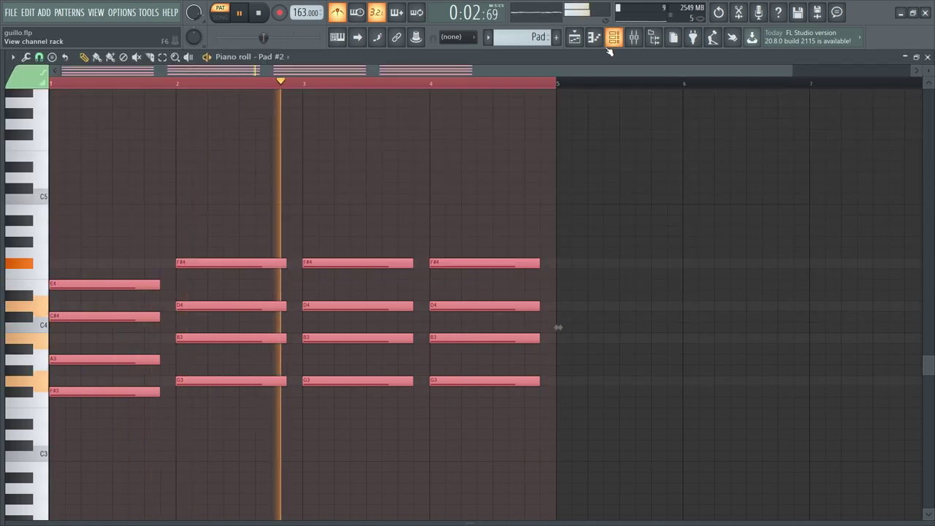
{"action": "left_click", "coordinate": [608, 49]}
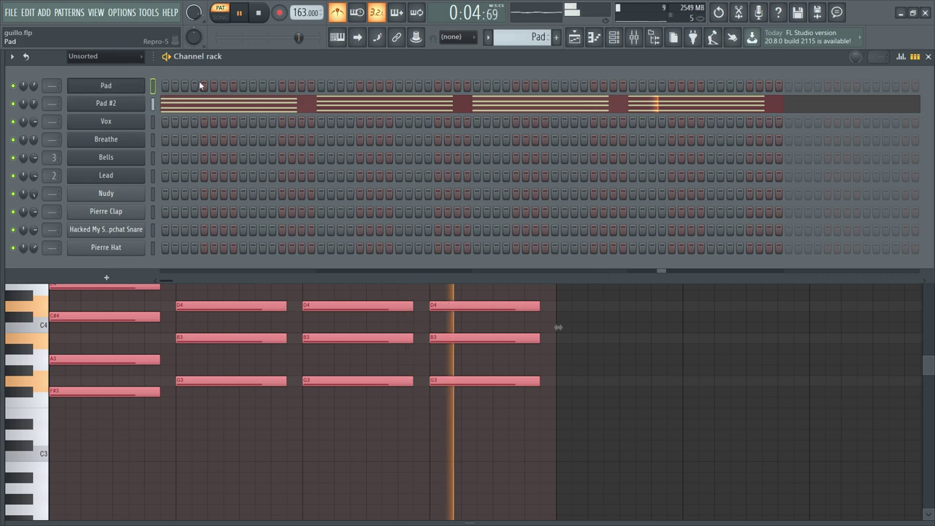
{"action": "key", "text": "F7"}
{"action": "key", "text": "ctrl+v"}
{"action": "left_click_drag", "start_coordinate": [483, 194], "coordinate": [84, 449]}
{"action": "key", "text": "ctrl+Up"}
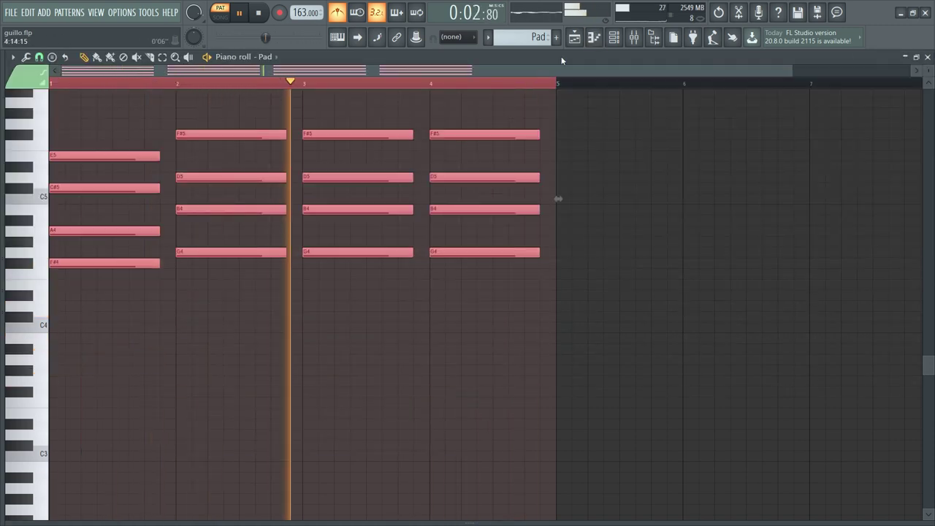
Return to the Pad #2 channel and transpose all its chords up one octave.
{"action": "left_click", "coordinate": [615, 41]}
{"action": "left_click", "coordinate": [497, 108]}
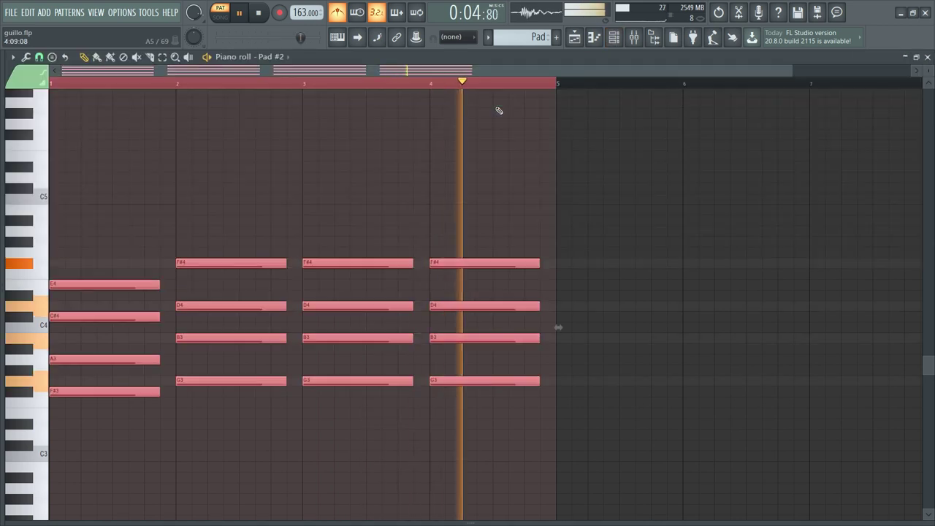
{"action": "key", "text": "ctrl+Up"}
{"action": "scroll", "coordinate": [445, 224], "scroll_direction": "up", "scroll_amount": 3}
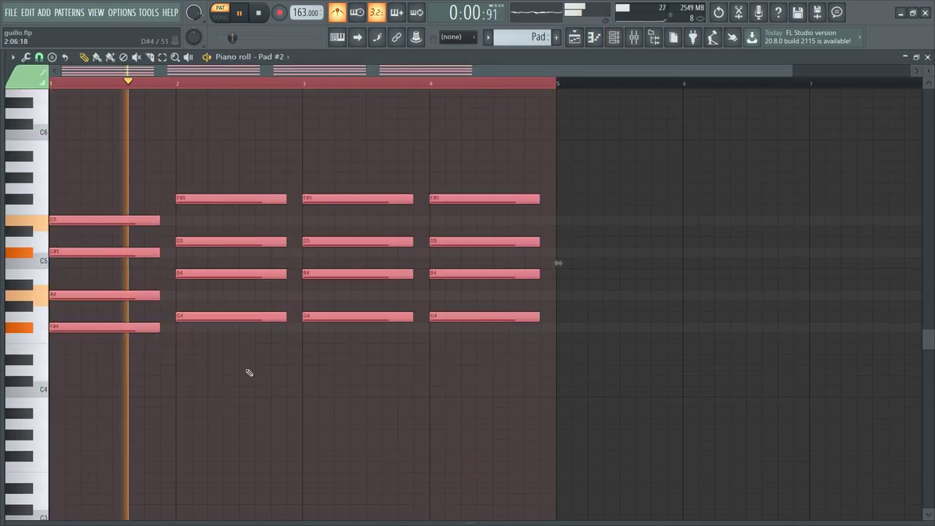
{"action": "left_click_drag", "start_coordinate": [495, 385], "coordinate": [182, 173]}
{"action": "right_click", "coordinate": [532, 150]}
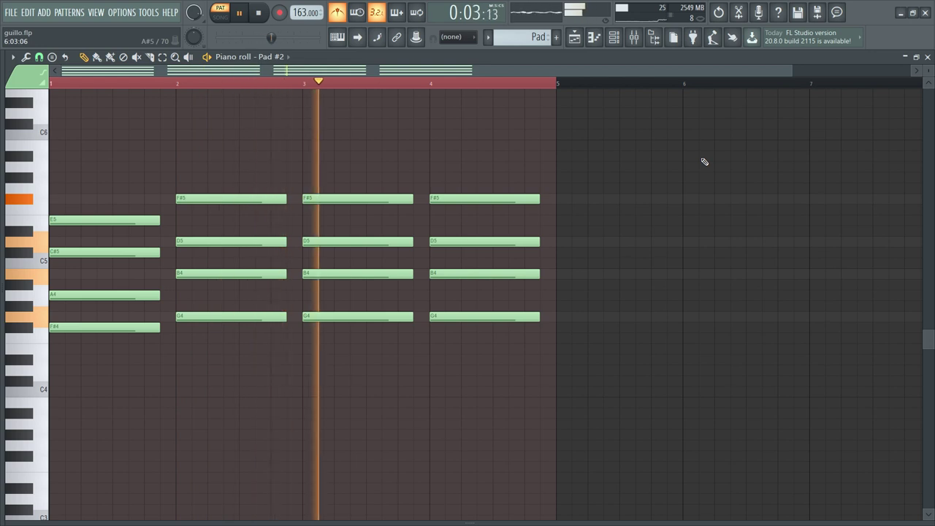
Switch to the Bells pattern and place a short two-step B4 note on the Bells channel at the start of bar 1.
{"action": "left_click", "coordinate": [622, 38]}
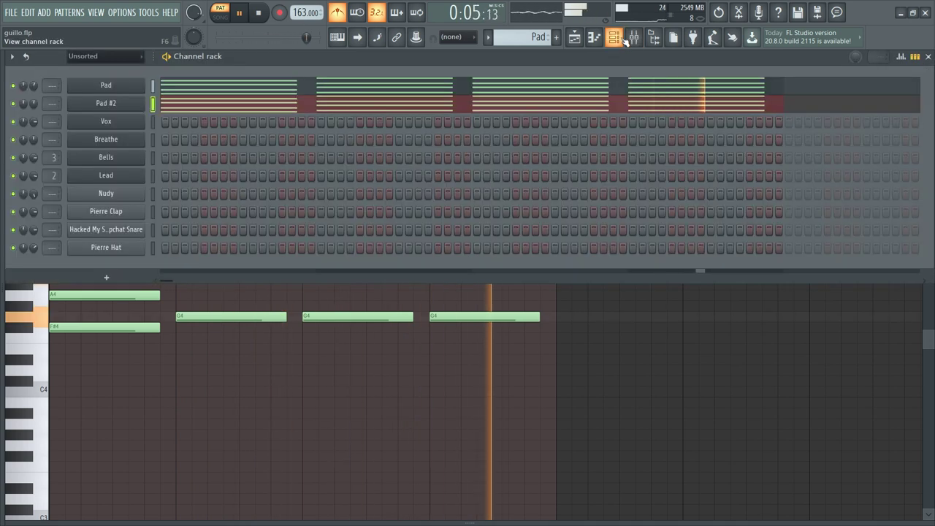
{"action": "scroll", "coordinate": [520, 46], "scroll_direction": "down", "scroll_amount": 1}
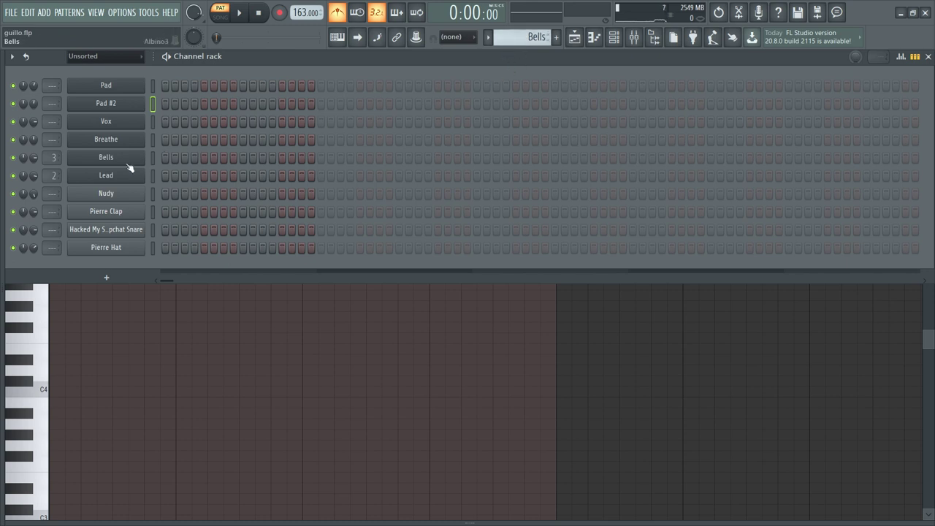
{"action": "key", "text": "F6"}
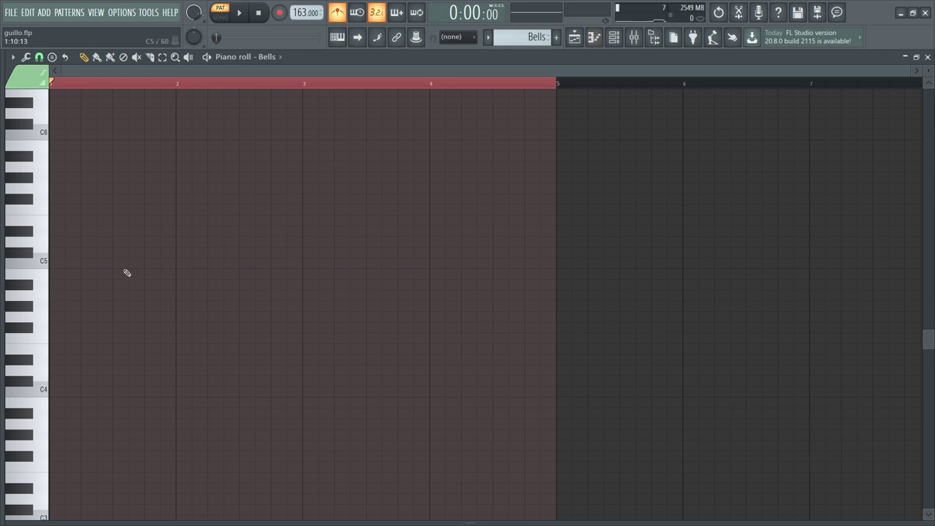
{"action": "left_click", "coordinate": [67, 295]}
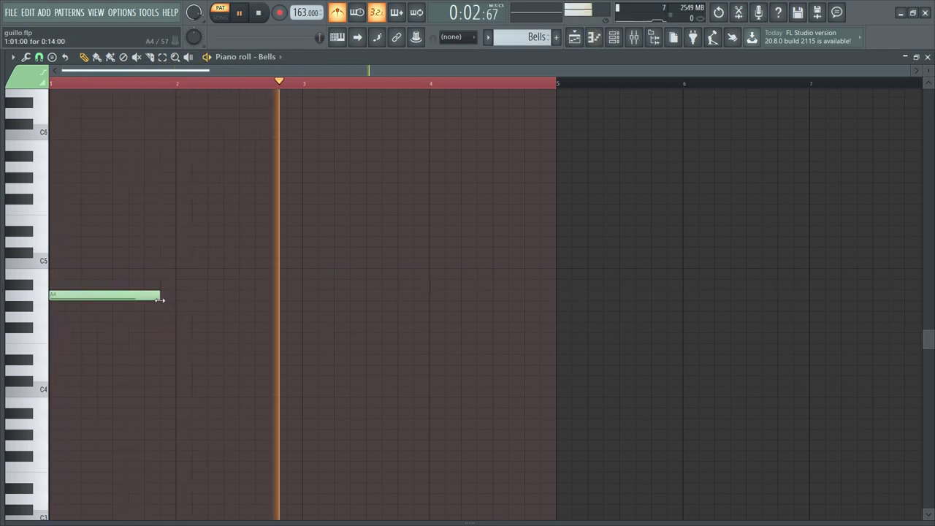
{"action": "left_click_drag", "start_coordinate": [160, 299], "coordinate": [54, 273]}
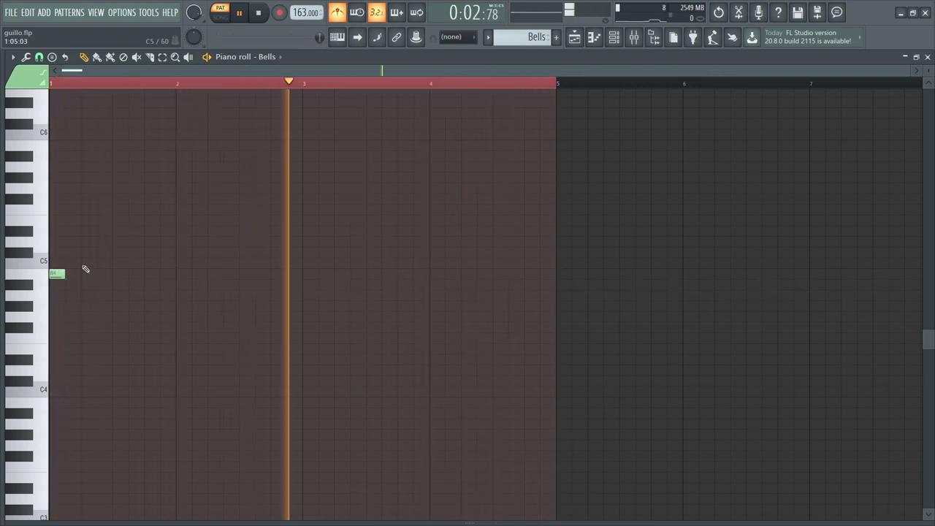
Continue the bell figure directly after the B4 with two-step C#5, E5 and F#5 notes in ascending order.
{"action": "scroll", "coordinate": [109, 86], "scroll_direction": "up", "scroll_amount": 2}
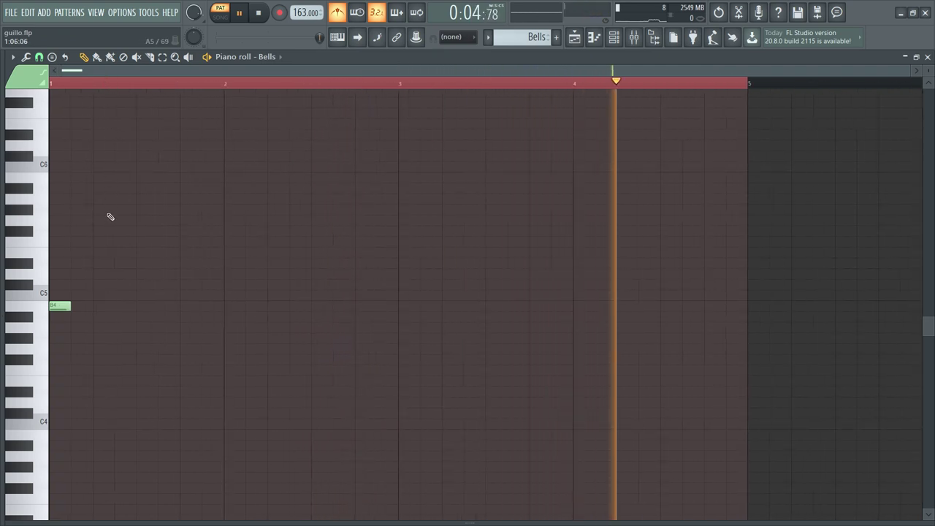
{"action": "left_click", "coordinate": [102, 285]}
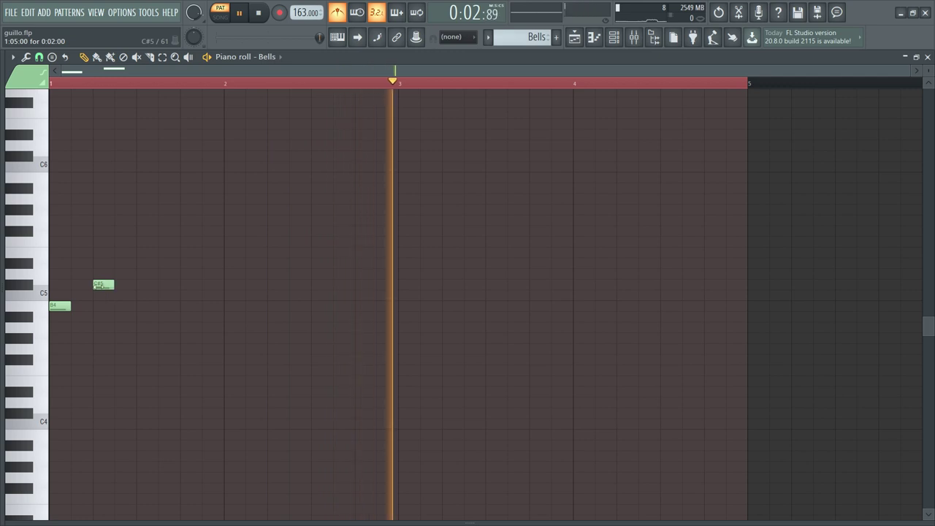
{"action": "left_click", "coordinate": [78, 286]}
{"action": "key", "text": "space"}
{"action": "right_click", "coordinate": [104, 286]}
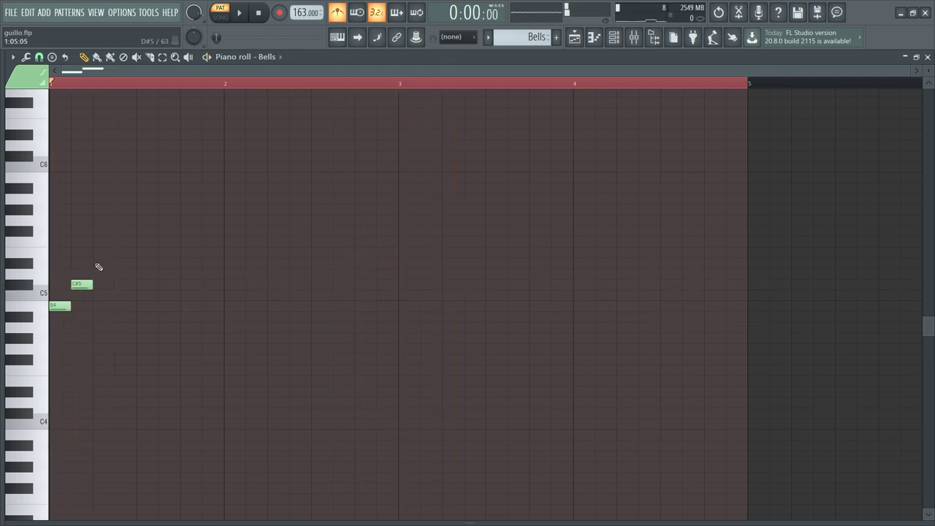
{"action": "left_click", "coordinate": [102, 243]}
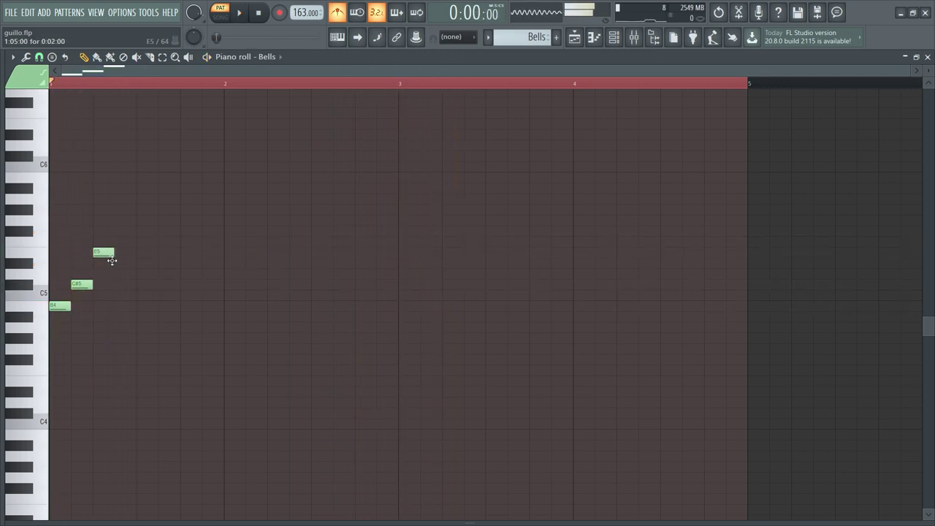
{"action": "left_click", "coordinate": [129, 240]}
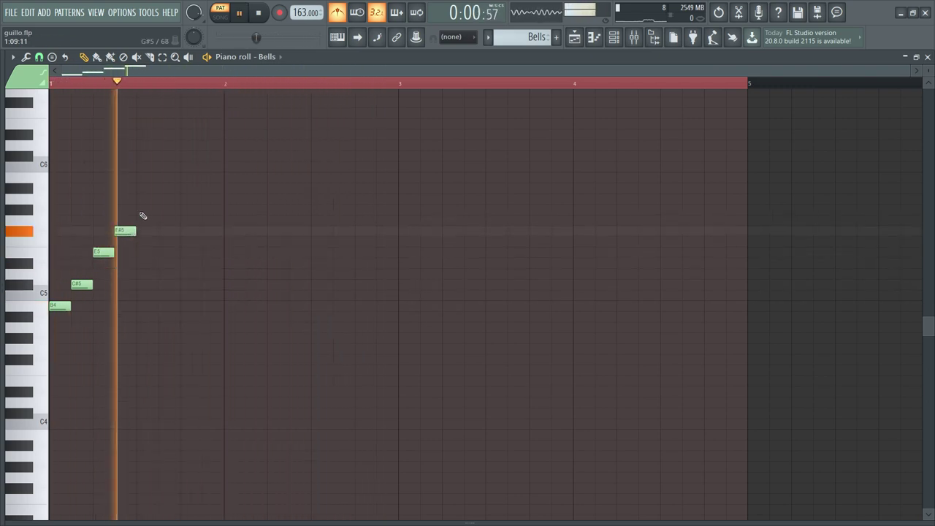
Repeat the four-note bell figure at the start of bars 2, 3 and 4 and loop all four bars.
{"action": "left_click_drag", "start_coordinate": [141, 214], "coordinate": [231, 308]}
{"action": "key", "text": "ctrl+a"}
{"action": "left_click_drag", "start_coordinate": [77, 314], "coordinate": [424, 309]}
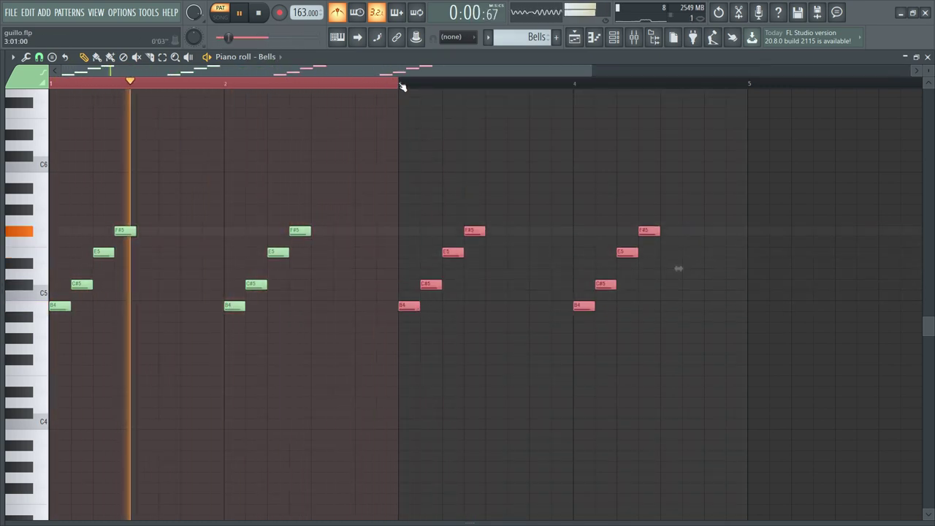
{"action": "key", "text": "ctrl+a"}
{"action": "left_click_drag", "start_coordinate": [709, 96], "coordinate": [752, 95]}
{"action": "scroll", "coordinate": [722, 86], "scroll_direction": "down", "scroll_amount": 2}
{"action": "left_click_drag", "start_coordinate": [466, 199], "coordinate": [55, 369]}
{"action": "left_click_drag", "start_coordinate": [480, 353], "coordinate": [60, 133]}
{"action": "left_click_drag", "start_coordinate": [450, 184], "coordinate": [55, 365]}
{"action": "left_click_drag", "start_coordinate": [427, 374], "coordinate": [58, 166]}
{"action": "left_click", "coordinate": [350, 181], "text": "ctrl"}
Shorten all the bell notes twice, first to half and finally to a quarter of their original length.
{"action": "key", "text": "ctrl+a"}
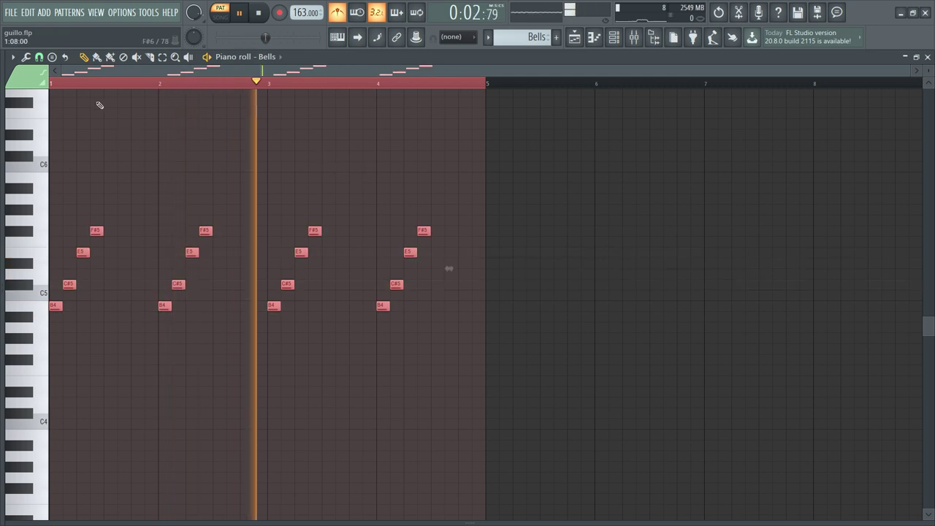
{"action": "scroll", "coordinate": [70, 91], "scroll_direction": "up", "scroll_amount": 5}
{"action": "scroll", "coordinate": [93, 71], "scroll_direction": "up", "scroll_amount": 2}
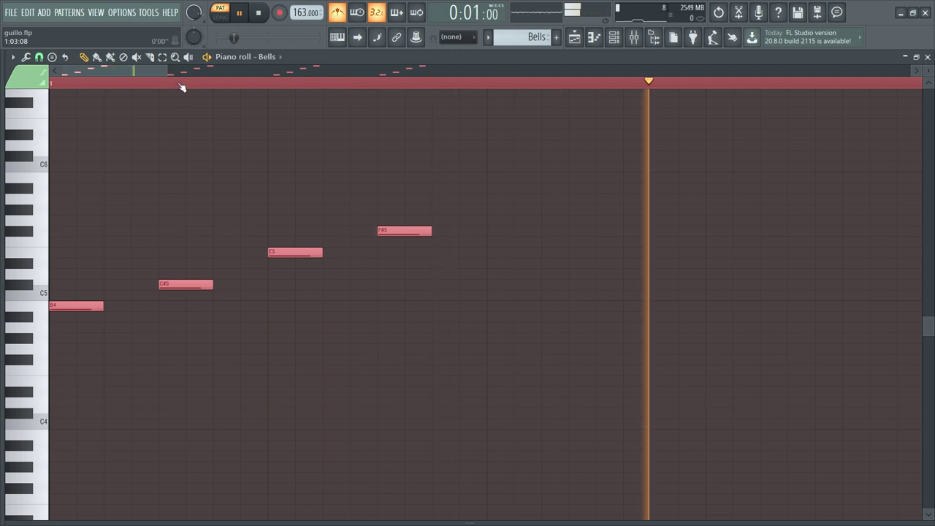
{"action": "scroll", "coordinate": [182, 88], "scroll_direction": "down", "scroll_amount": 5}
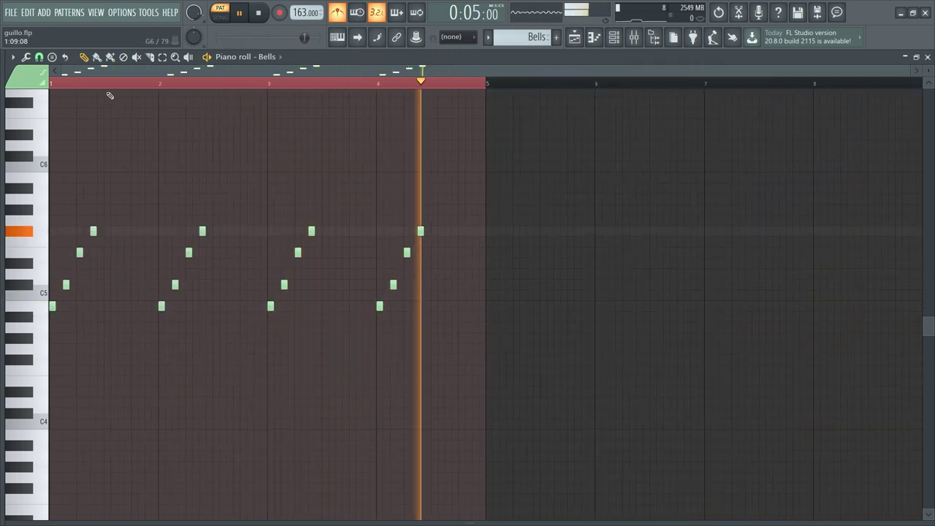
{"action": "scroll", "coordinate": [110, 84], "scroll_direction": "up", "scroll_amount": 6}
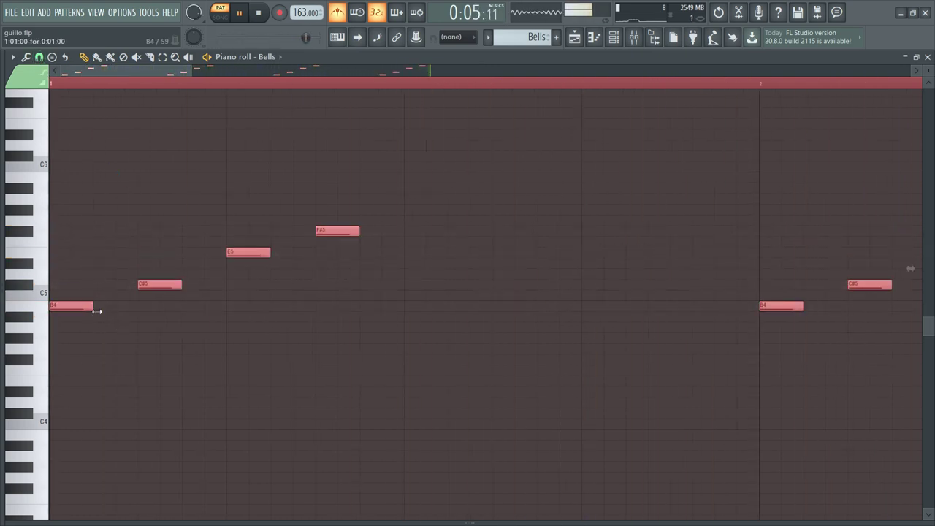
{"action": "scroll", "coordinate": [231, 87], "scroll_direction": "down", "scroll_amount": 6}
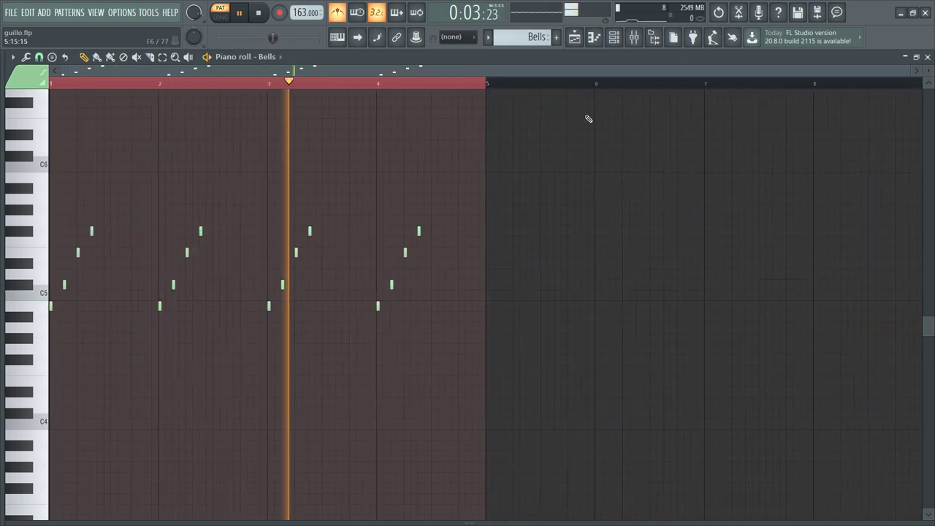
Switch to the Lead pattern and place an E5 note on the Lead channel at the start of bar 1.
{"action": "left_click", "coordinate": [618, 42]}
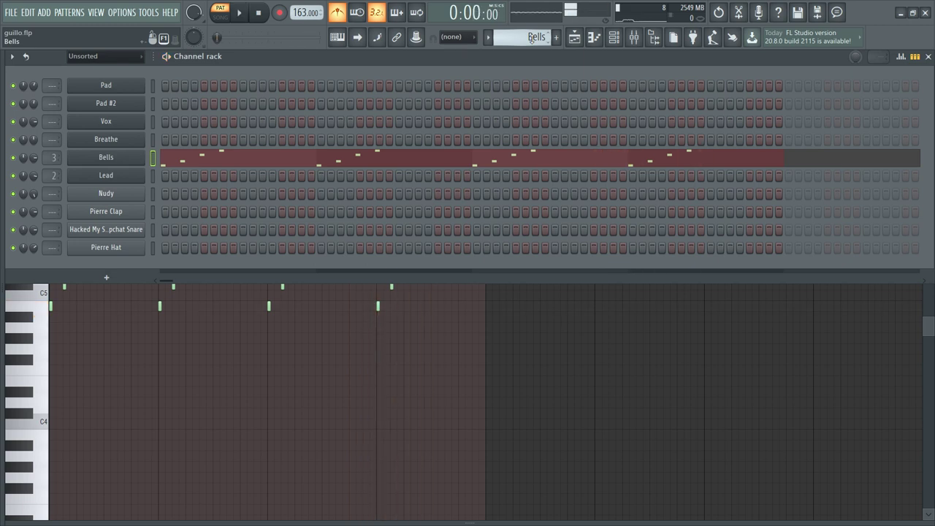
{"action": "scroll", "coordinate": [531, 39], "scroll_direction": "down", "scroll_amount": 1}
{"action": "key", "text": "F7"}
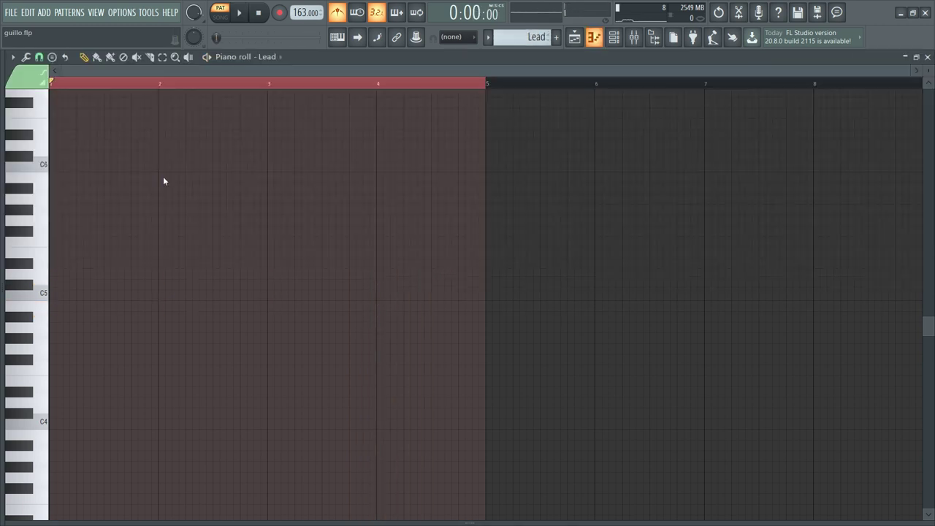
{"action": "key", "text": "space"}
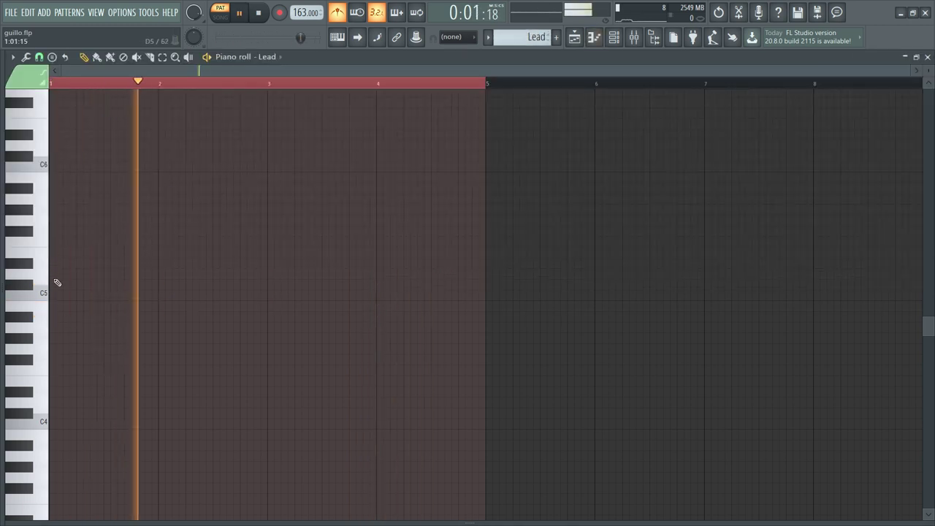
{"action": "left_click", "coordinate": [61, 263]}
{"action": "left_click_drag", "start_coordinate": [77, 269], "coordinate": [70, 269]}
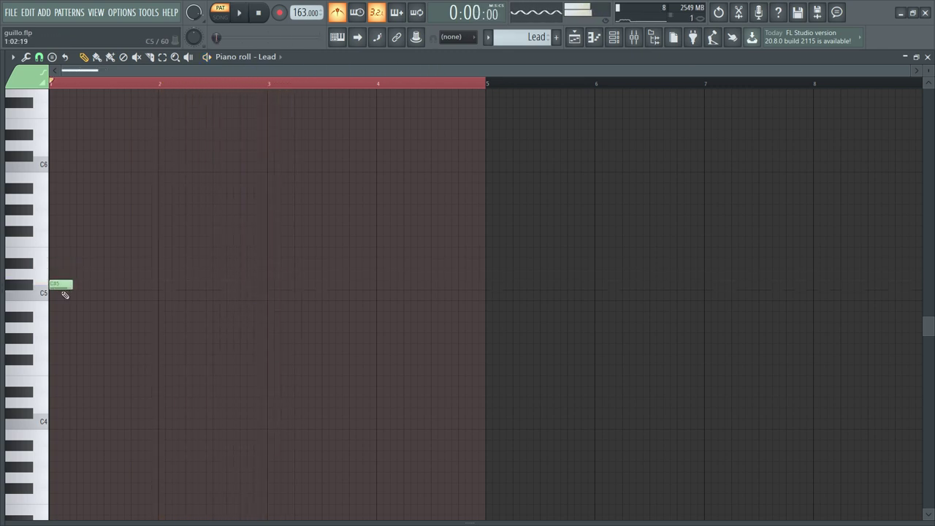
{"action": "left_click", "coordinate": [60, 252]}
{"action": "key", "text": "space"}
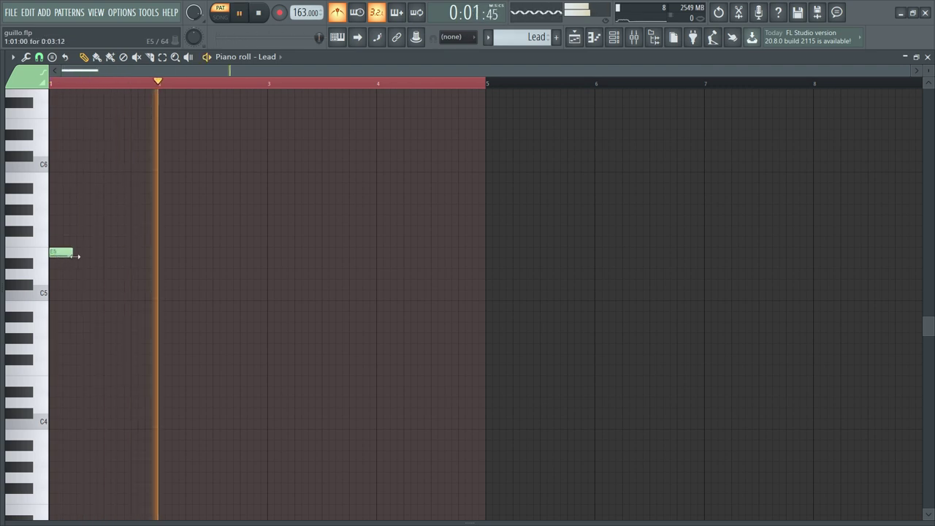
Shorten the lead's E5 note to two steps and play the pattern to check it.
{"action": "left_click_drag", "start_coordinate": [71, 257], "coordinate": [65, 258]}
{"action": "key", "text": "space"}
{"action": "key", "text": "space"}
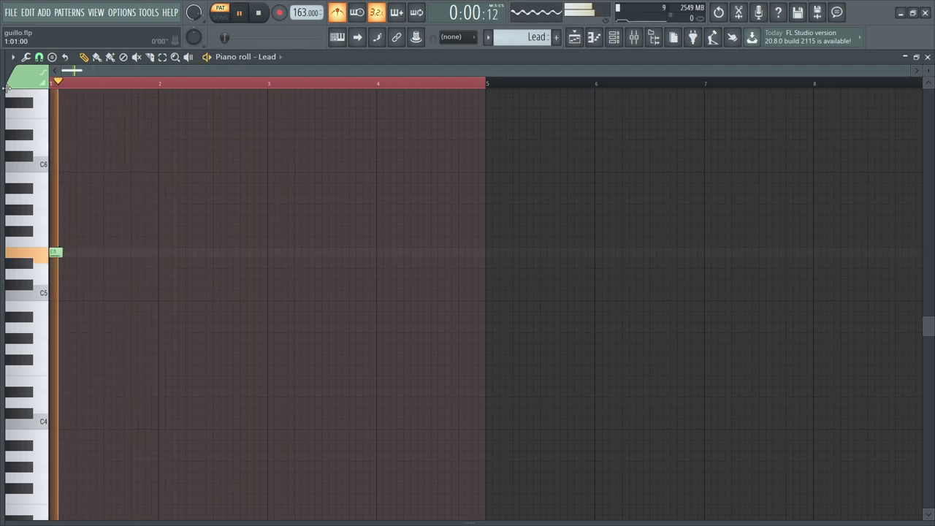
{"action": "key", "text": "space"}
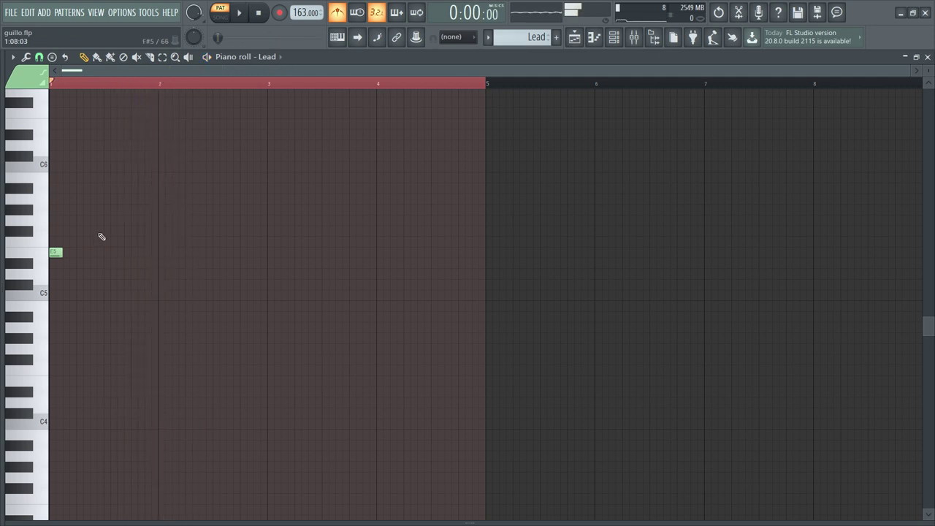
Try a two-step F#5 note halfway through bar 1 of the lead and play it back.
{"action": "key", "text": "space"}
{"action": "left_click", "coordinate": [112, 232]}
{"action": "key", "text": "space"}
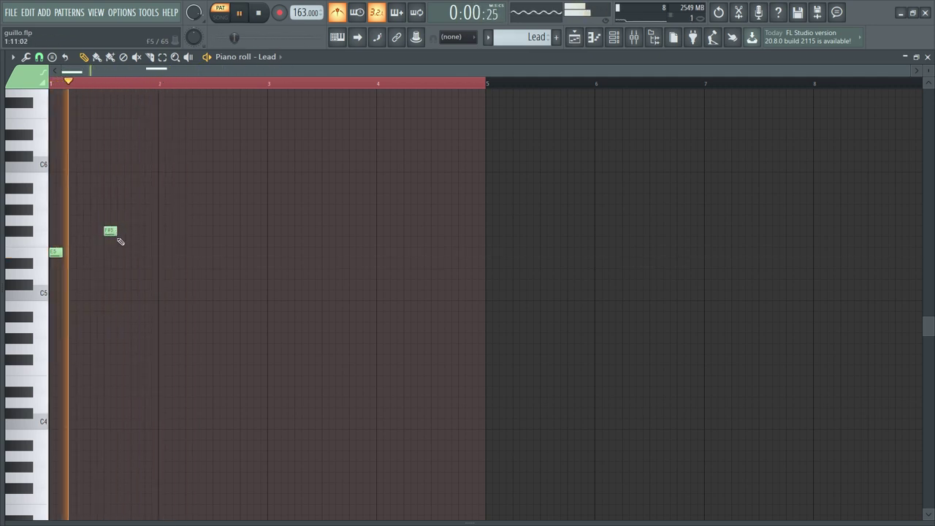
Transpose the lead notes down one octave, then delete the F#4 note halfway through bar 1.
{"action": "key", "text": "space"}
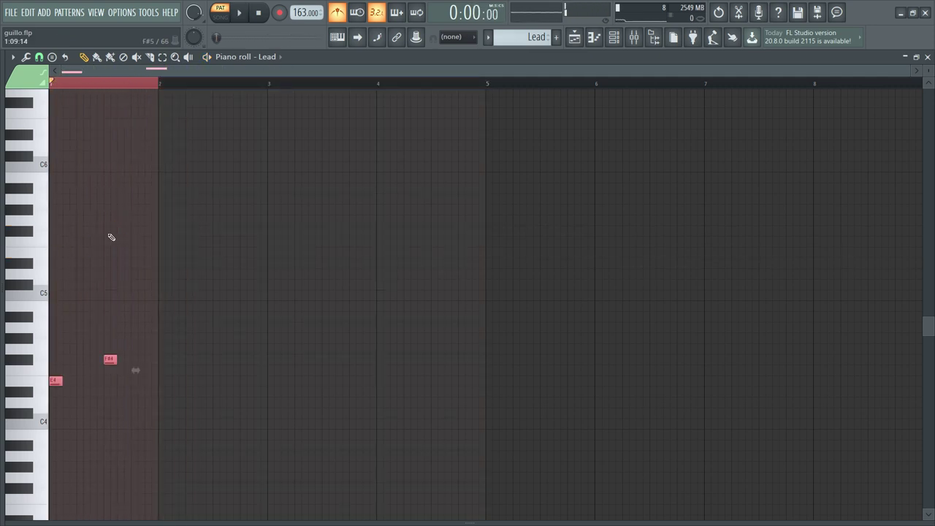
{"action": "key", "text": "space"}
{"action": "scroll", "coordinate": [99, 86], "scroll_direction": "up", "scroll_amount": 3}
{"action": "right_click", "coordinate": [188, 360]}
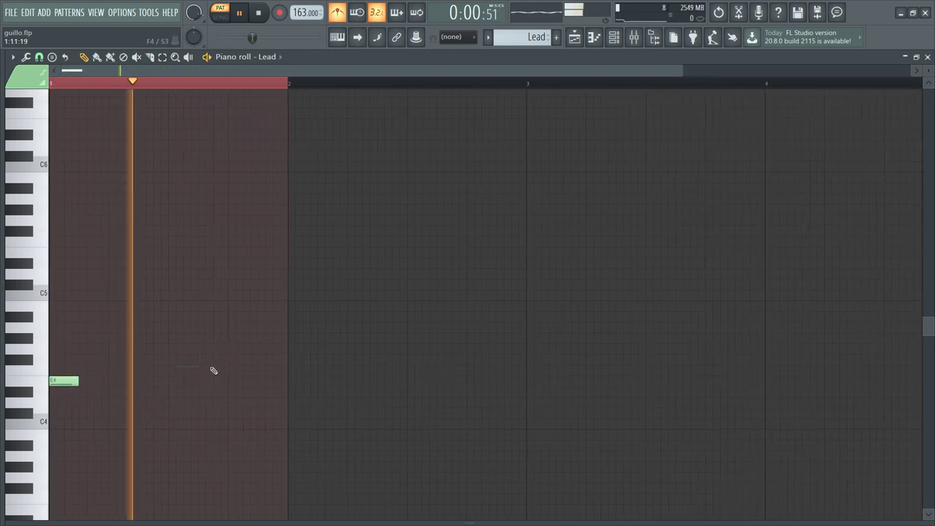
Place a two-step F#4 lead note on the fourth beat of bar 1 and extend the loop selection across bars 1 to 4.
{"action": "left_click", "coordinate": [249, 350]}
{"action": "key", "text": "space"}
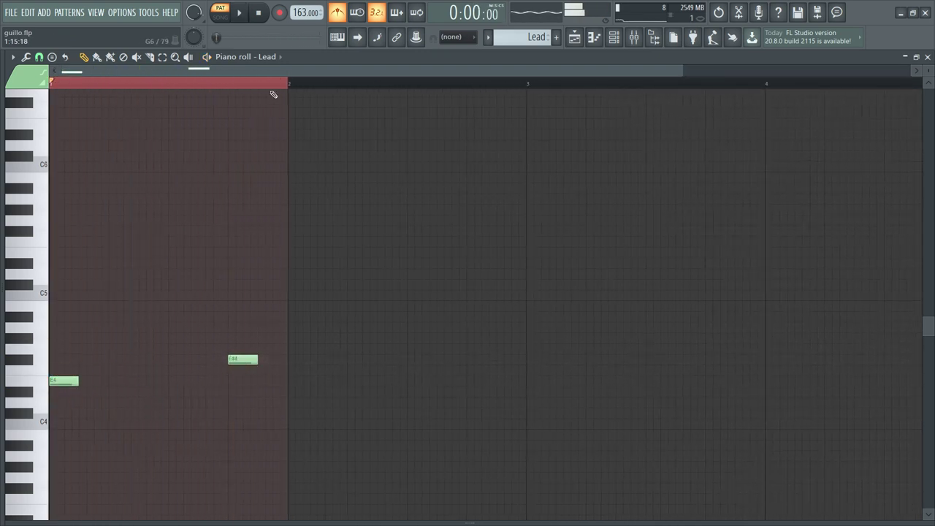
{"action": "scroll", "coordinate": [273, 92], "scroll_direction": "down", "scroll_amount": 2}
{"action": "left_click_drag", "start_coordinate": [274, 88], "coordinate": [747, 91]}
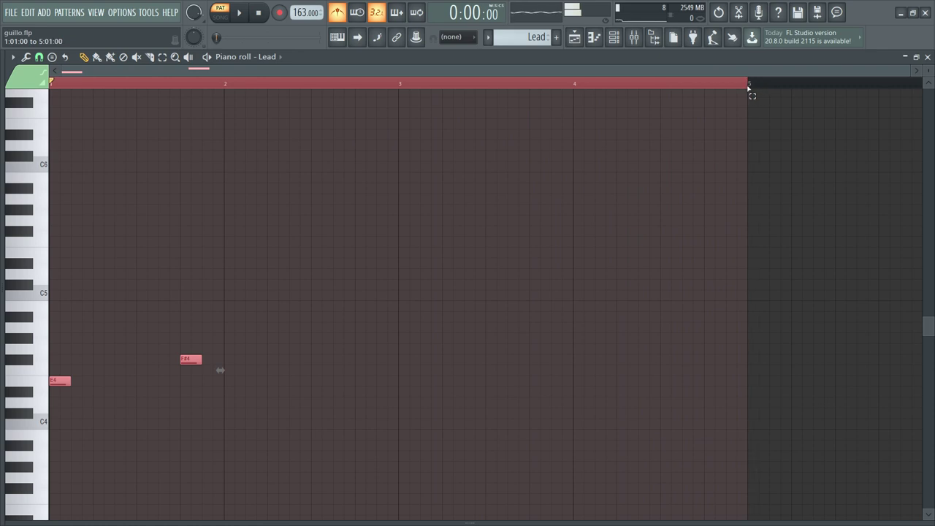
{"action": "left_click", "coordinate": [362, 255]}
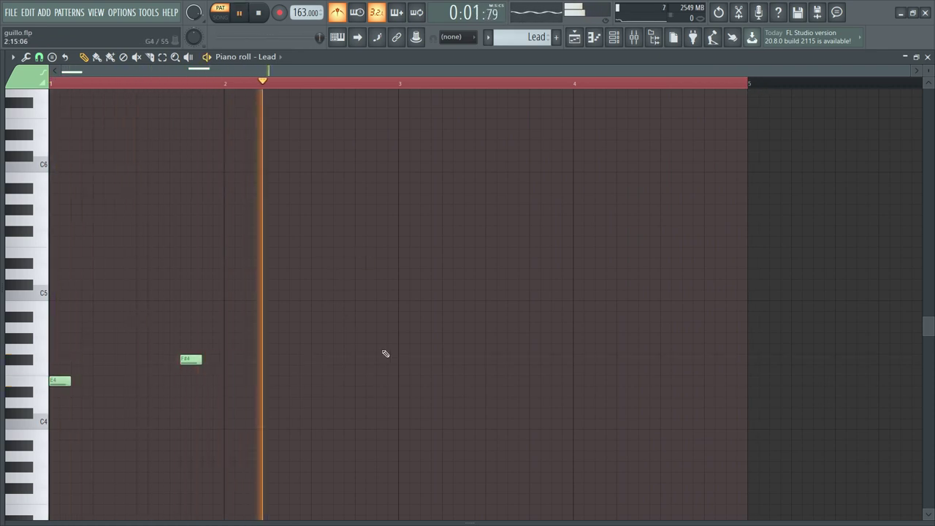
Add a one-step lead note at step 11 of bar 3 and set its pitch to A4.
{"action": "left_click", "coordinate": [465, 318]}
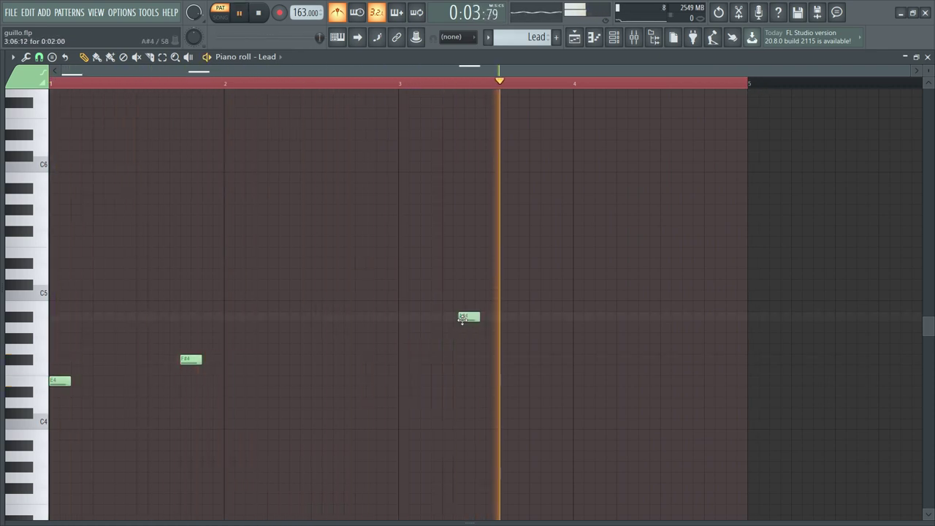
{"action": "left_click_drag", "start_coordinate": [466, 324], "coordinate": [517, 324]}
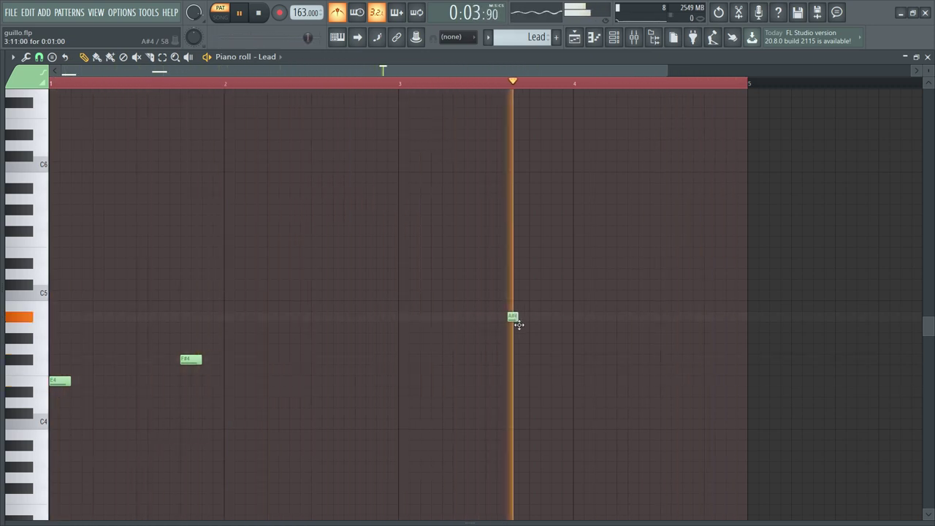
{"action": "left_click", "coordinate": [534, 339]}
{"action": "right_click", "coordinate": [536, 340]}
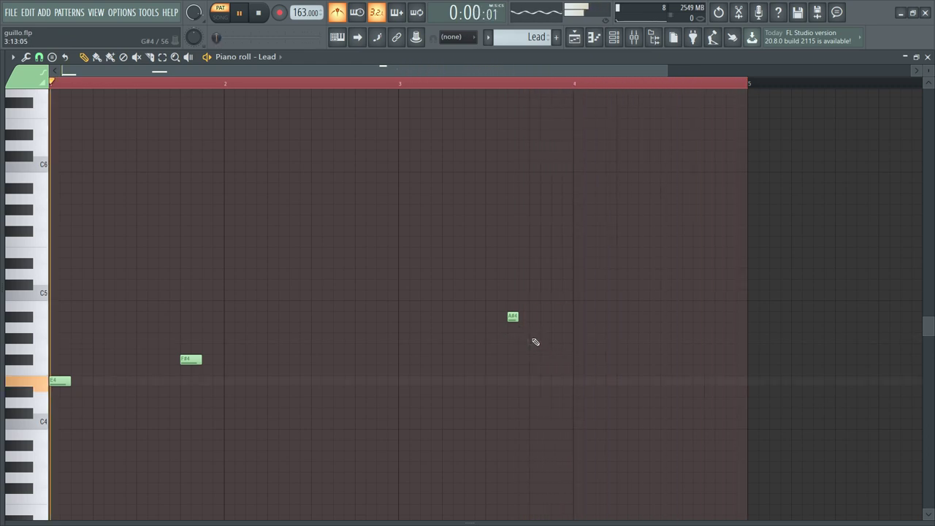
{"action": "key", "text": "shift+Down"}
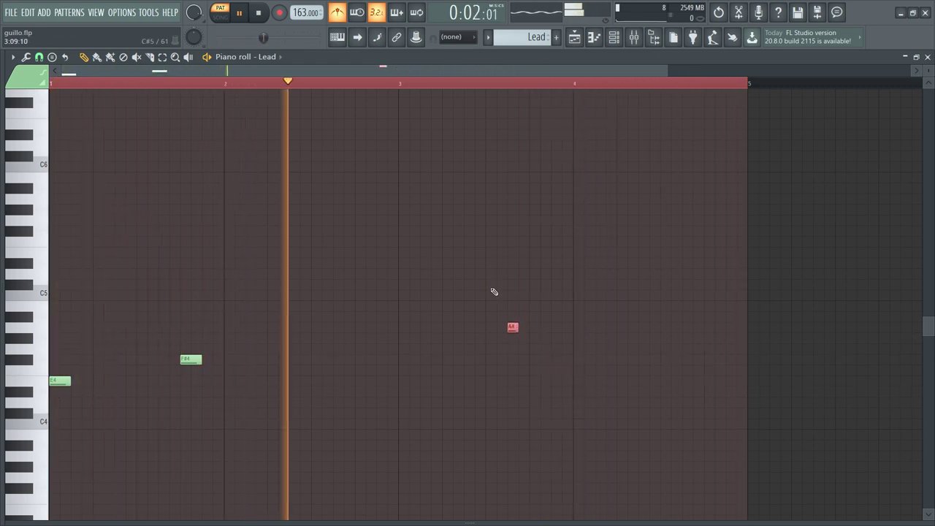
Add one-step lead notes in bar 4: G4 at the start and F#4 halfway through.
{"action": "left_click", "coordinate": [577, 359]}
{"action": "left_click_drag", "start_coordinate": [575, 359], "coordinate": [576, 349]}
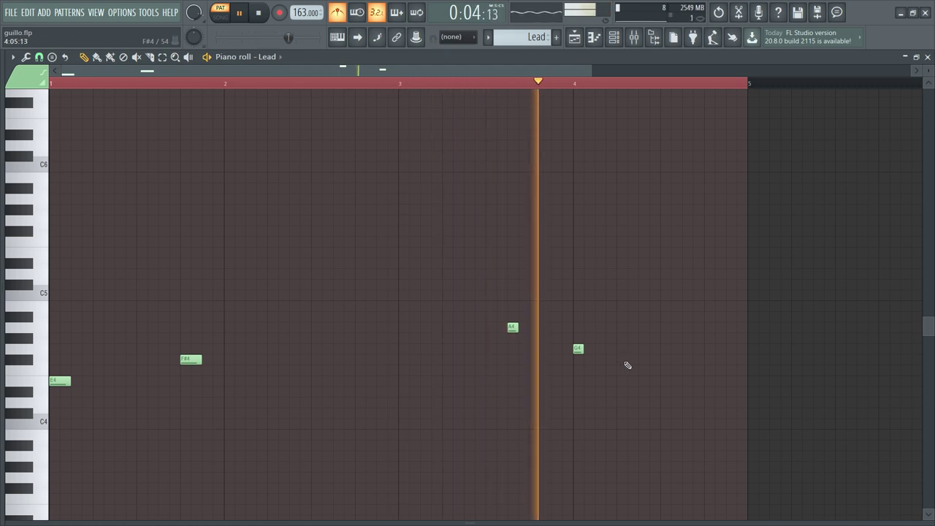
{"action": "left_click", "coordinate": [666, 363]}
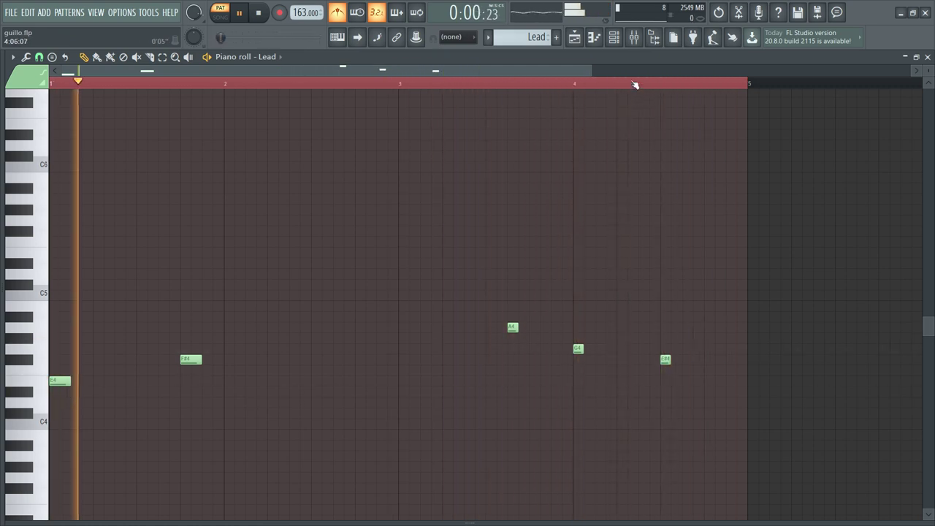
Duplicate the whole four-bar lead phrase into bars 5 to 8.
{"action": "scroll", "coordinate": [555, 89], "scroll_direction": "down", "scroll_amount": 3}
{"action": "scroll", "coordinate": [430, 232], "scroll_direction": "down", "scroll_amount": 1}
{"action": "key", "text": "ctrl+a"}
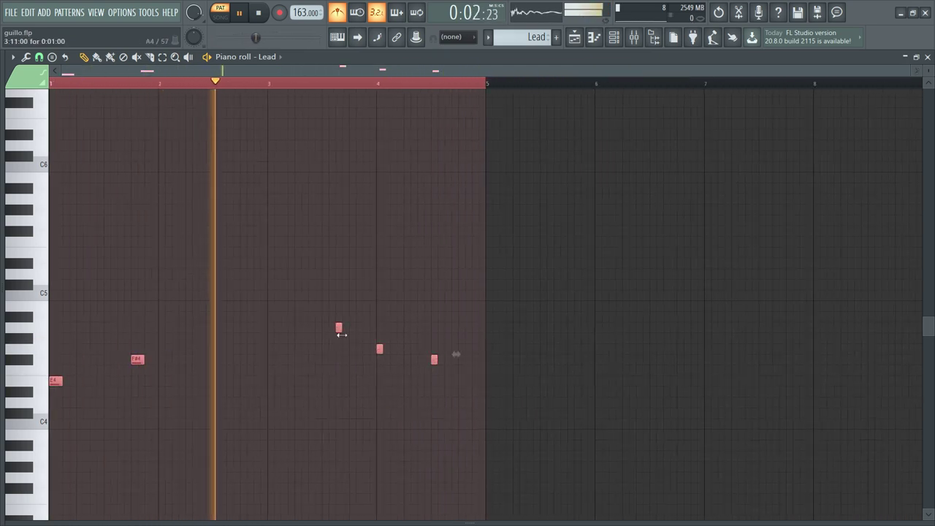
{"action": "key", "text": "ctrl+b"}
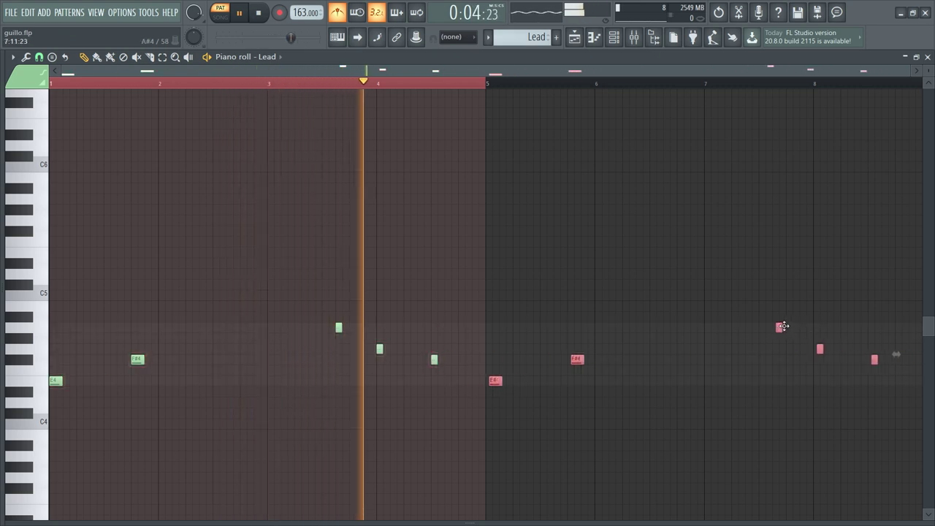
Clear the four-bar loop selection and play the copied lead phrase from bar 5.
{"action": "key", "text": "space"}
{"action": "key", "text": "ctrl+s"}
{"action": "left_click", "coordinate": [485, 82]}
{"action": "key", "text": "ctrl+d"}
{"action": "scroll", "coordinate": [485, 87], "scroll_direction": "down", "scroll_amount": 2}
{"action": "key", "text": "space"}
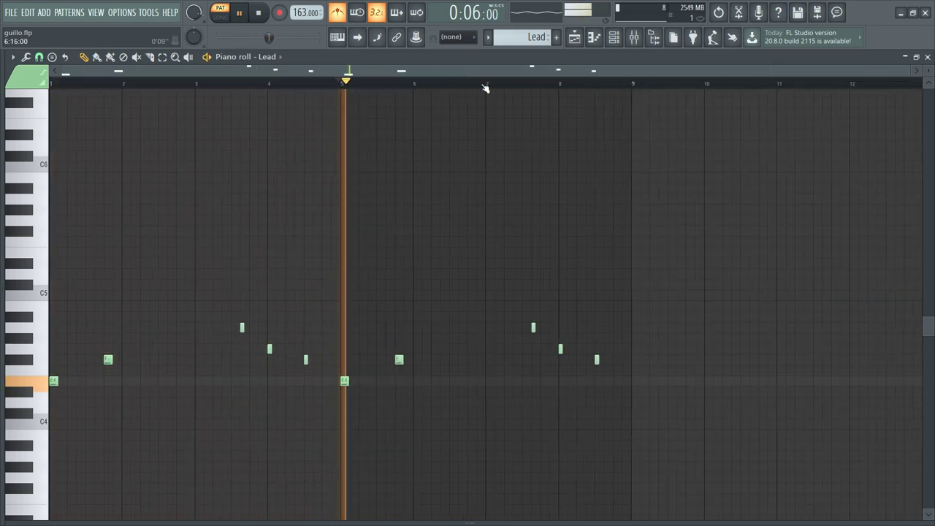
Move the copied phrase's last three notes, A4, G4 and F#4, one bar earlier and play them back.
{"action": "scroll", "coordinate": [485, 86], "scroll_direction": "up", "scroll_amount": 3}
{"action": "left_click_drag", "start_coordinate": [742, 396], "coordinate": [547, 293]}
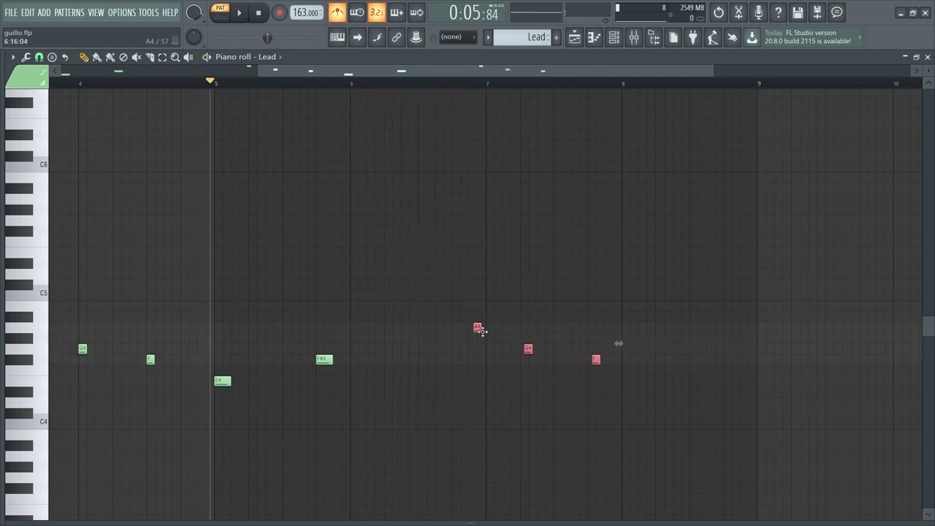
{"action": "left_click", "coordinate": [544, 284], "text": "ctrl"}
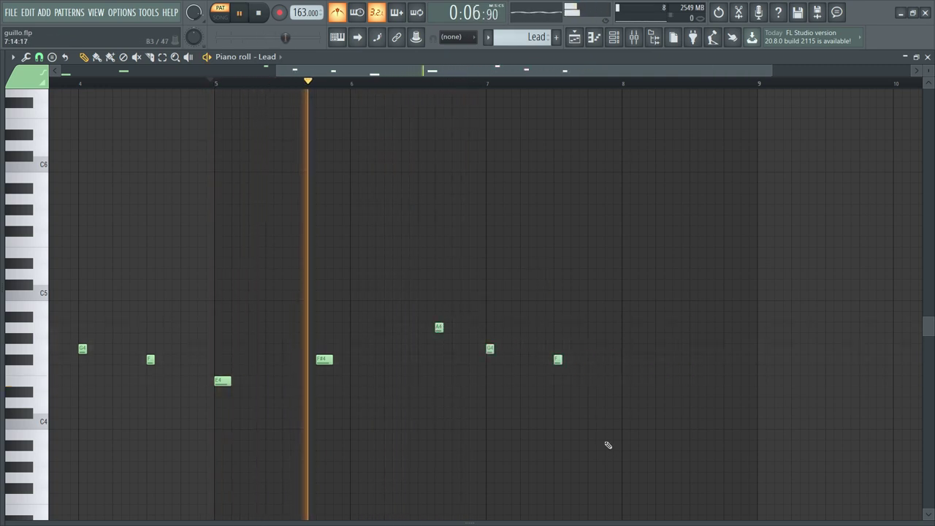
{"action": "left_click_drag", "start_coordinate": [610, 440], "coordinate": [426, 282]}
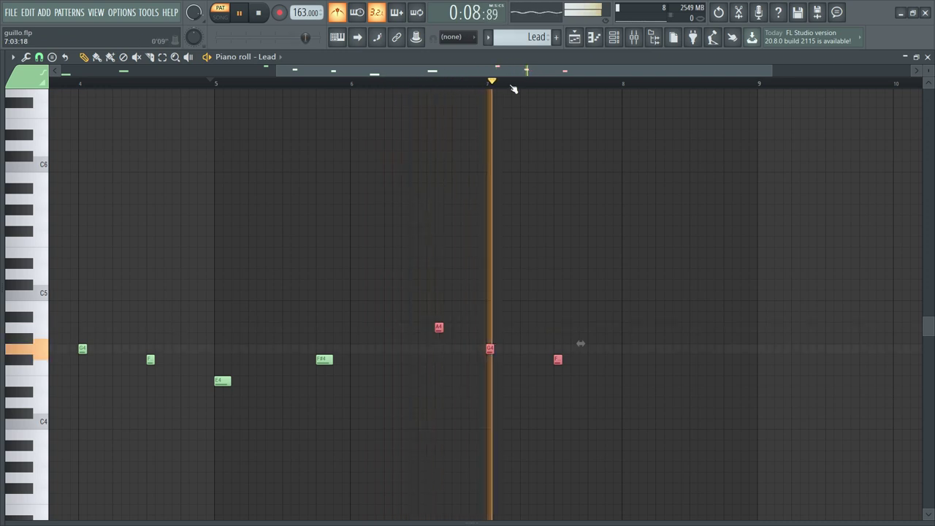
{"action": "scroll", "coordinate": [514, 88], "scroll_direction": "down", "scroll_amount": 2}
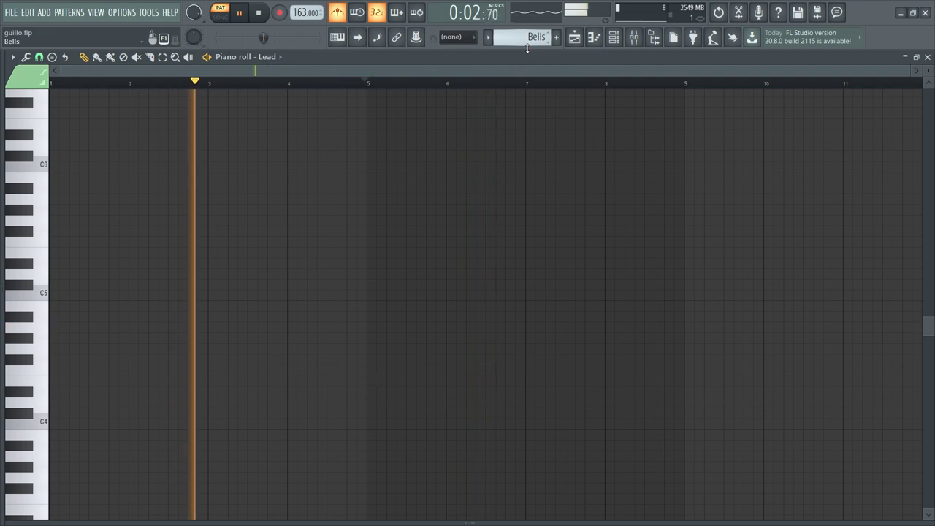
Stop playback, show the channel rack, and open the Breathe pattern's empty Breathe channel in the piano roll.
{"action": "left_click", "coordinate": [612, 40]}
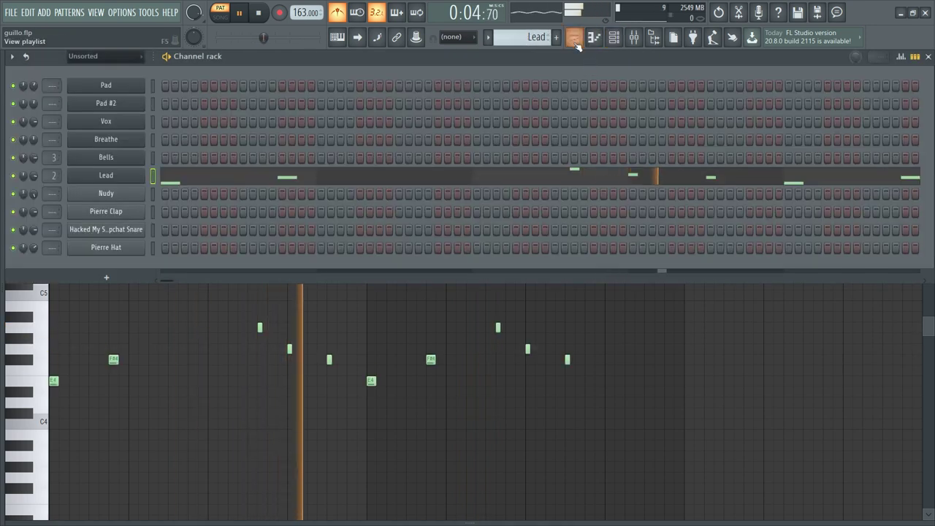
{"action": "key", "text": "space"}
{"action": "scroll", "coordinate": [539, 40], "scroll_direction": "up", "scroll_amount": 1}
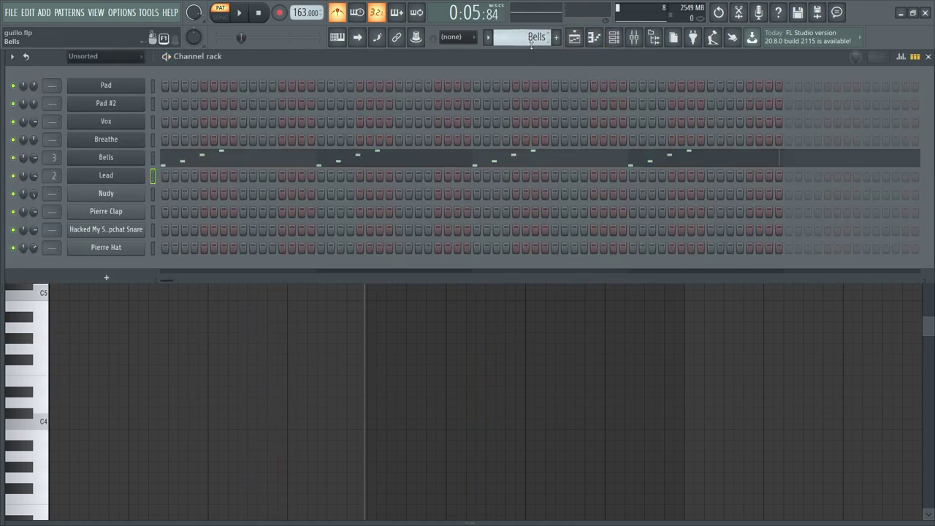
{"action": "scroll", "coordinate": [531, 44], "scroll_direction": "down", "scroll_amount": 1}
{"action": "scroll", "coordinate": [531, 44], "scroll_direction": "up", "scroll_amount": 1}
{"action": "scroll", "coordinate": [531, 44], "scroll_direction": "down", "scroll_amount": 1}
{"action": "scroll", "coordinate": [531, 44], "scroll_direction": "up", "scroll_amount": 2}
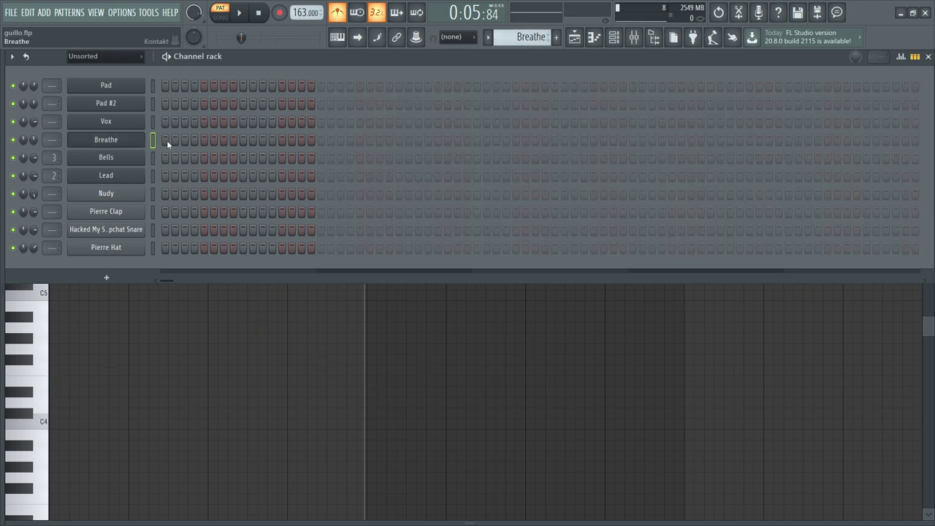
{"action": "key", "text": "F6"}
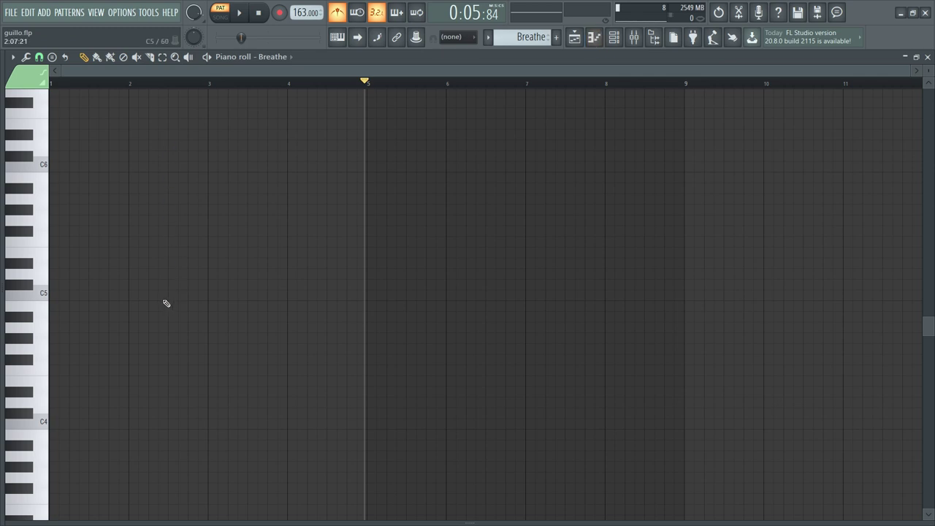
Add a C5 Breathe note in bar 1 that runs from step 11 to the end of the bar.
{"action": "key", "text": "space"}
{"action": "key", "text": "space"}
{"action": "key", "text": "space"}
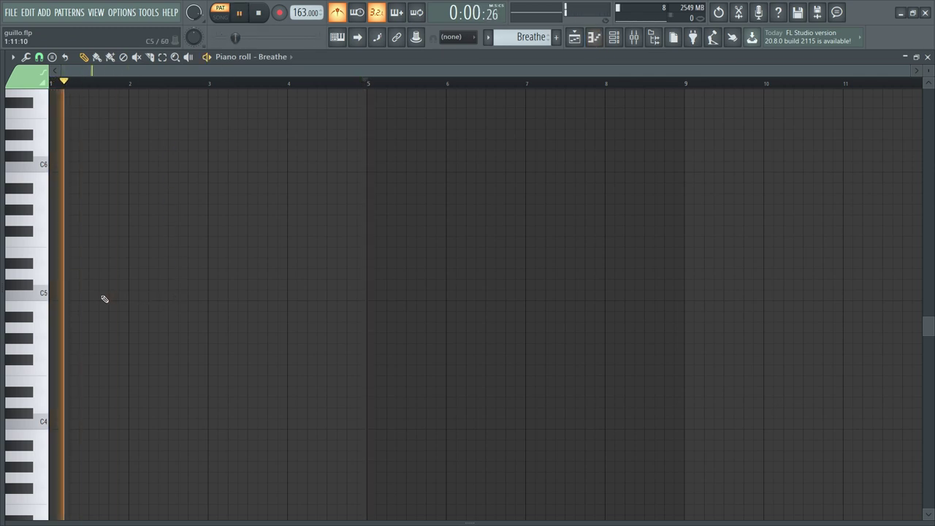
{"action": "left_click", "coordinate": [94, 296]}
{"action": "left_click_drag", "start_coordinate": [92, 297], "coordinate": [134, 302]}
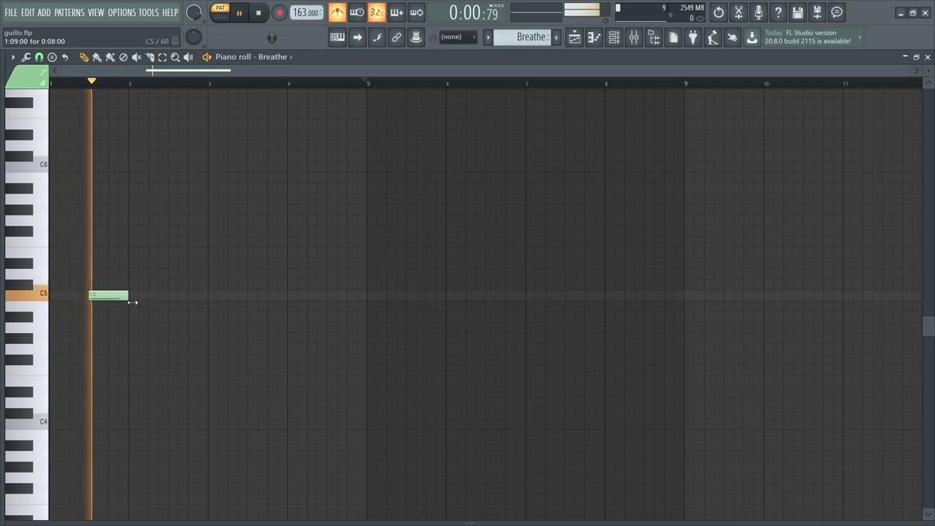
{"action": "scroll", "coordinate": [112, 83], "scroll_direction": "up", "scroll_amount": 4}
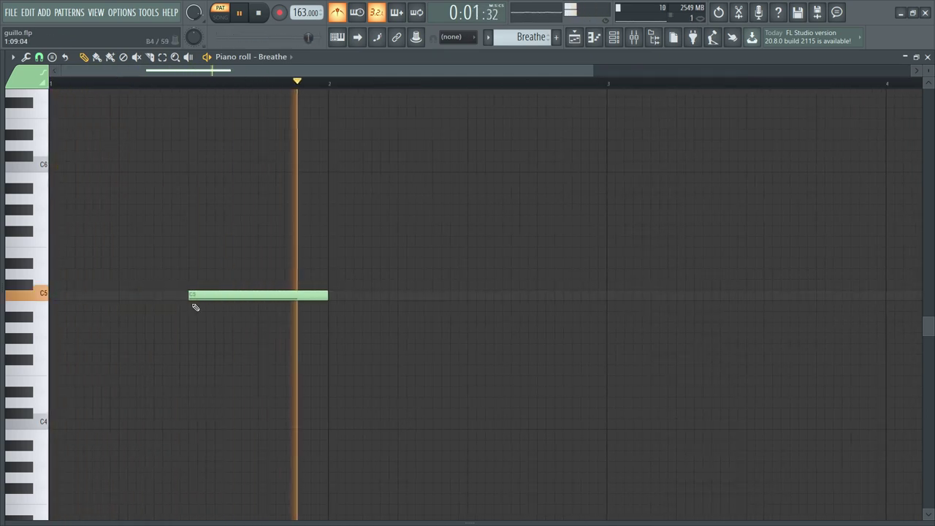
{"action": "left_click_drag", "start_coordinate": [191, 297], "coordinate": [230, 301]}
Transpose the Breathe note in bar 1 to E4.
{"action": "key", "text": "ctrl+a"}
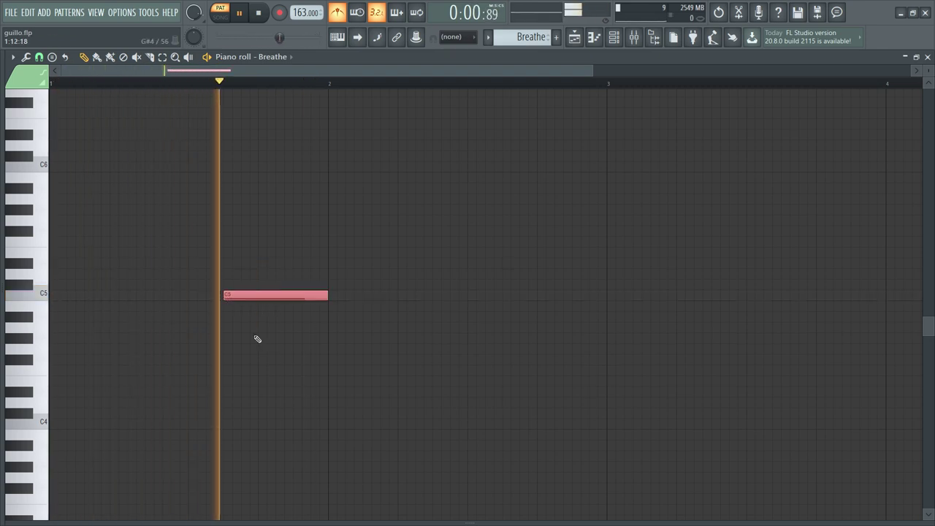
{"action": "key", "text": "shift+Up"}
{"action": "key", "text": "shift+Down"}
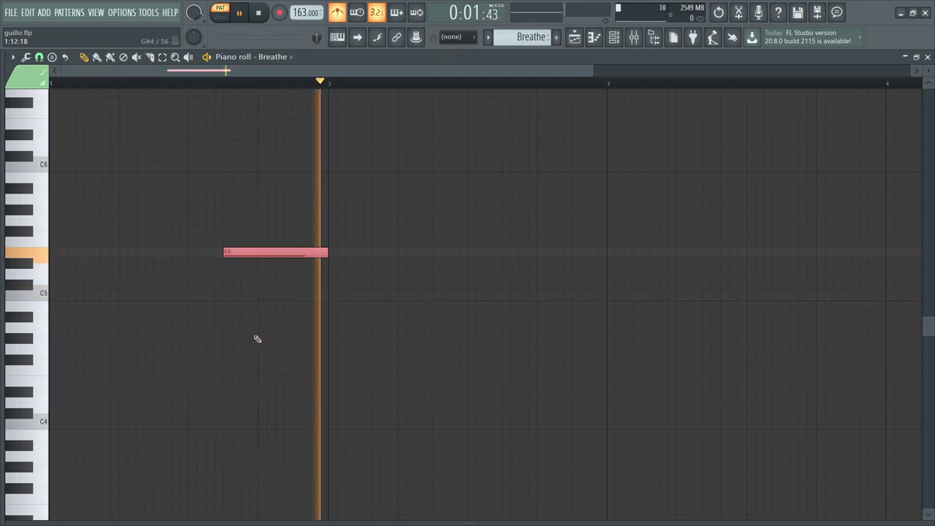
{"action": "key", "text": "shift+Down"}
{"action": "key", "text": "shift+Down"}
{"action": "key", "text": "shift+Down"}
{"action": "key", "text": "shift+Down"}
{"action": "key", "text": "shift+Down"}
{"action": "key", "text": "shift+Down"}
{"action": "key", "text": "shift+Down"}
{"action": "key", "text": "shift+Down"}
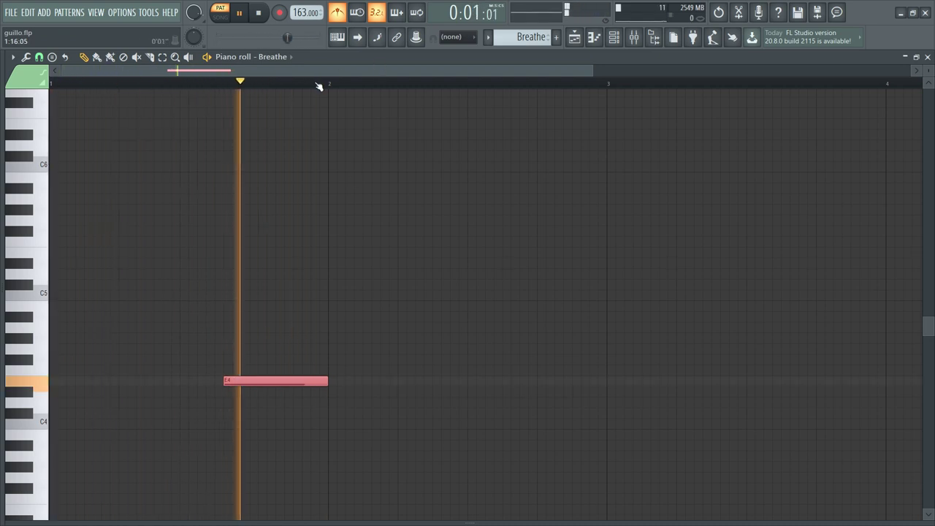
Copy the E4 Breathe note to the same position in bars 2, 3 and 4, then clear the note selection.
{"action": "scroll", "coordinate": [318, 86], "scroll_direction": "down", "scroll_amount": 2}
{"action": "left_click_drag", "start_coordinate": [207, 313], "coordinate": [183, 463]}
{"action": "left_click_drag", "start_coordinate": [190, 384], "coordinate": [542, 378]}
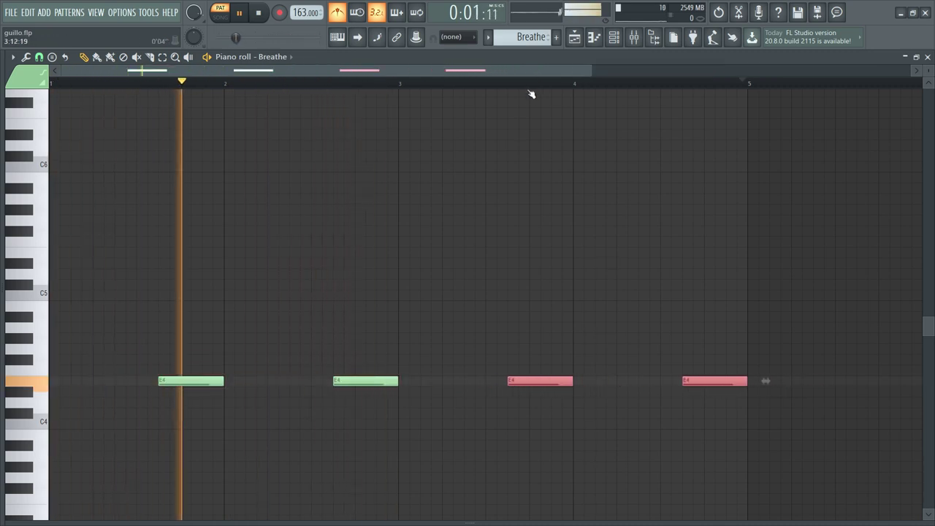
{"action": "scroll", "coordinate": [531, 82], "scroll_direction": "down", "scroll_amount": 2}
{"action": "left_click", "coordinate": [476, 288], "text": "ctrl"}
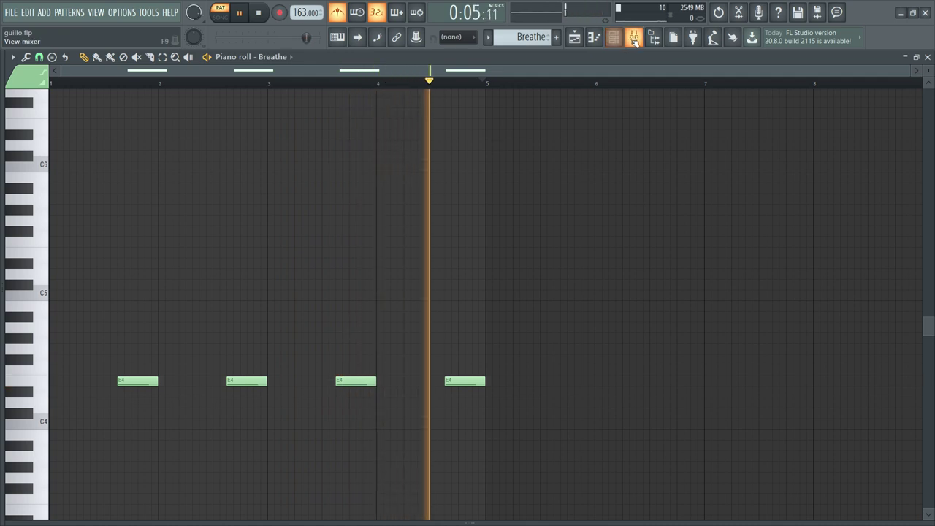
Switch to the Vox pattern, select bars 1 to 4 as the loop range and start playback.
{"action": "key", "text": "space"}
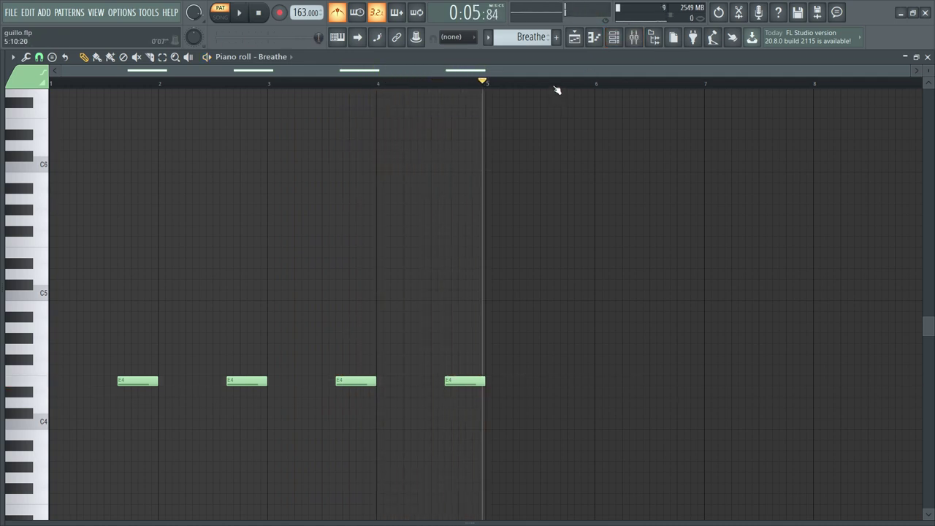
{"action": "scroll", "coordinate": [530, 36], "scroll_direction": "down", "scroll_amount": 1}
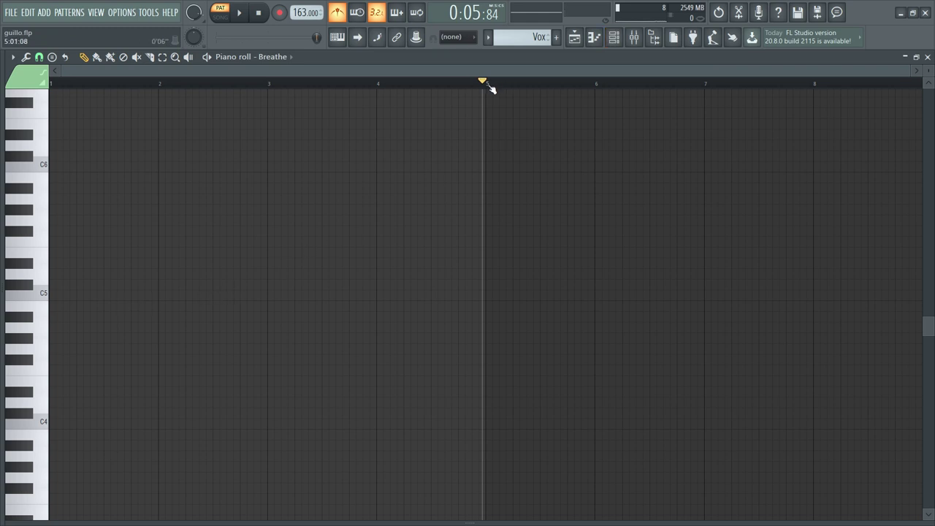
{"action": "left_click_drag", "start_coordinate": [491, 87], "coordinate": [6, 89]}
{"action": "key", "text": "space"}
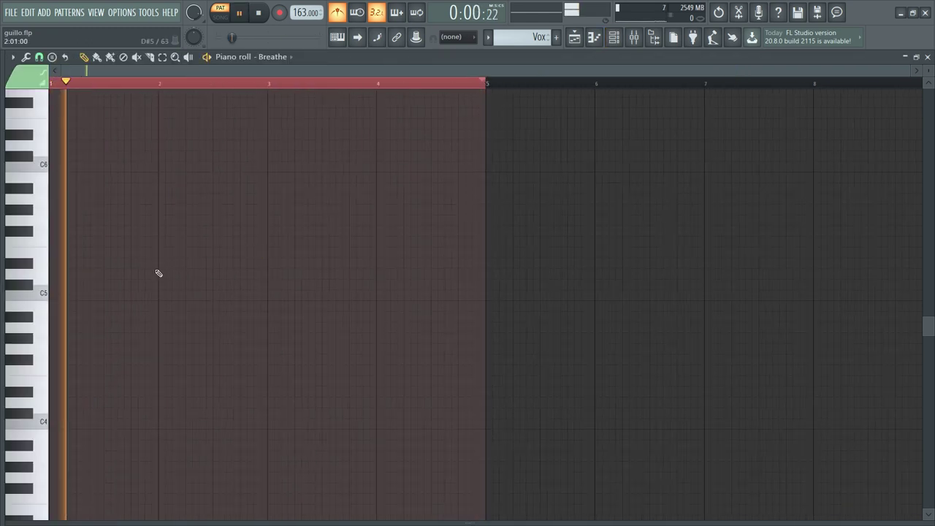
Try a one-bar A4 note at the start of the Vox pattern, compare it an octave higher, and delete it.
{"action": "left_click", "coordinate": [60, 264]}
{"action": "left_click_drag", "start_coordinate": [96, 265], "coordinate": [160, 333]}
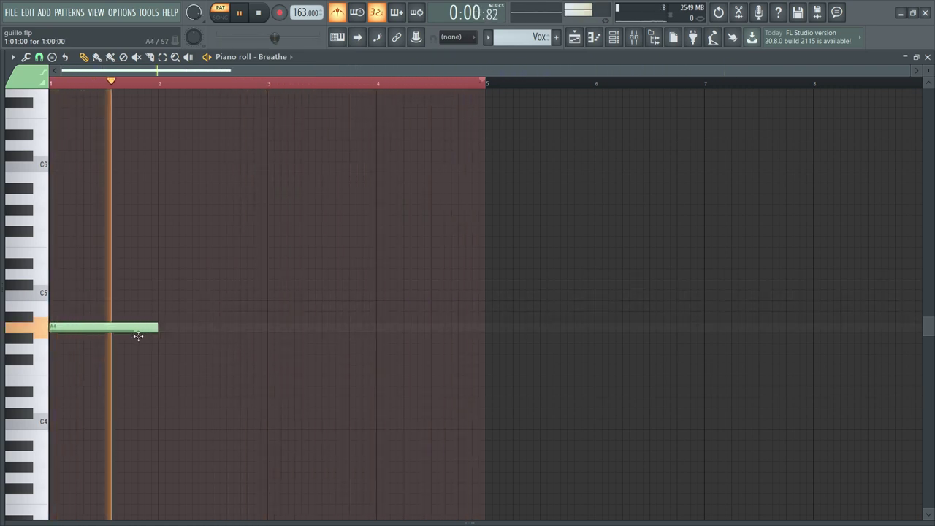
{"action": "key", "text": "ctrl+a"}
{"action": "key", "text": "ctrl+Up"}
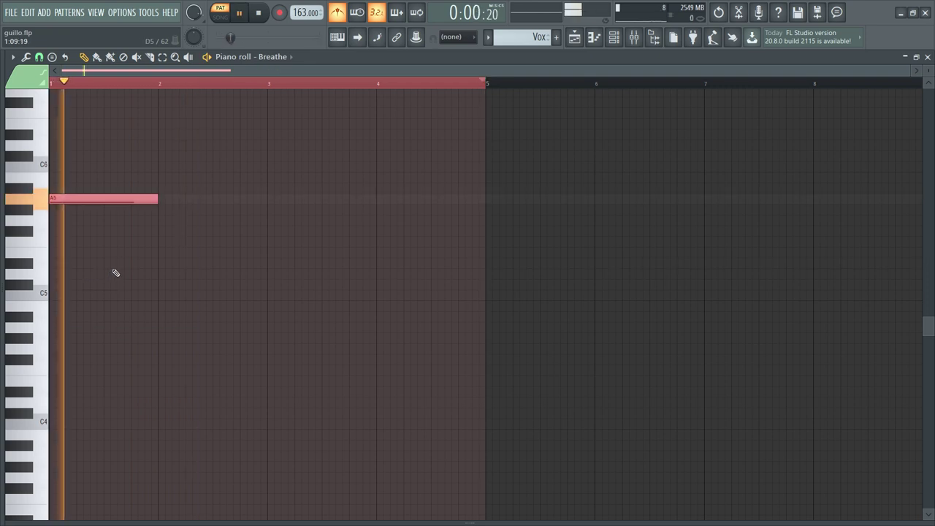
{"action": "key", "text": "space"}
{"action": "key", "text": "ctrl+Down"}
{"action": "key", "text": "space"}
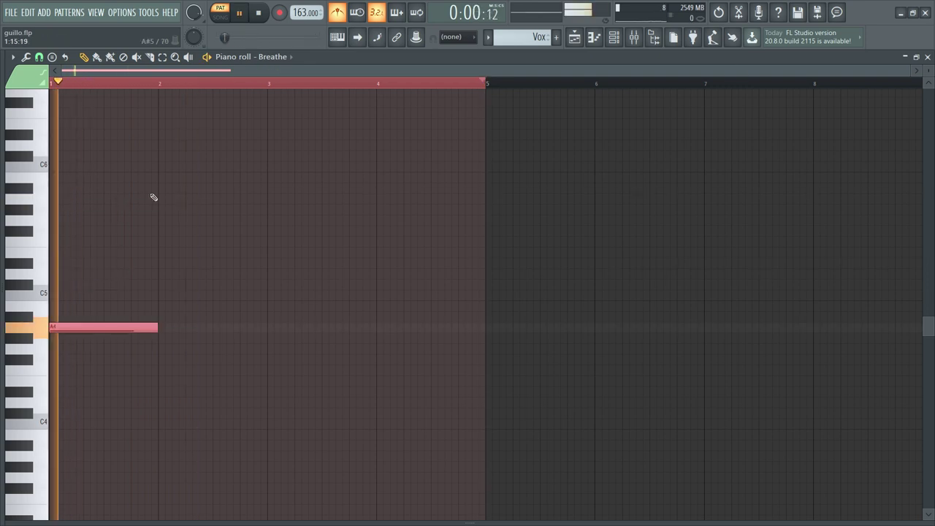
{"action": "key", "text": "space"}
{"action": "left_click_drag", "start_coordinate": [130, 333], "coordinate": [122, 358]}
{"action": "key", "text": "Delete"}
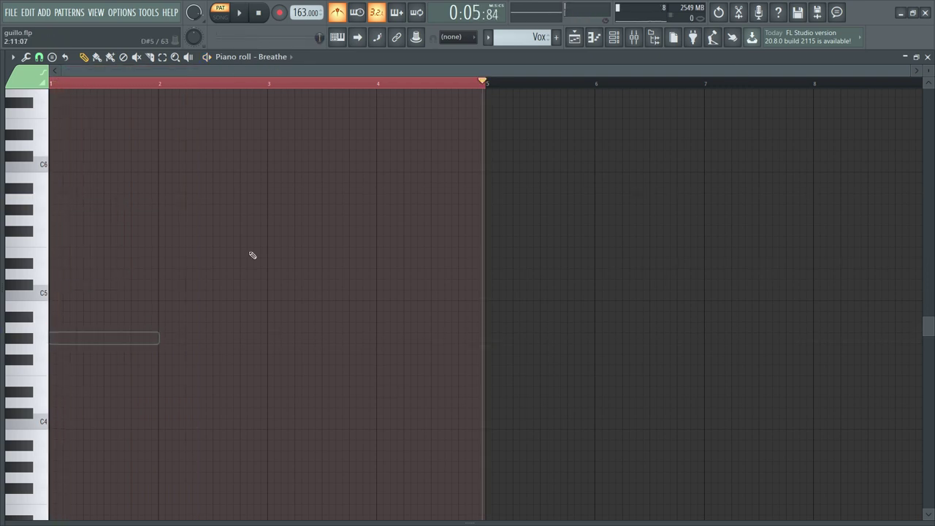
Open the Vox channel's piano roll, add a one-bar A4 note at the start of bar 1 and play the pattern.
{"action": "left_click", "coordinate": [613, 37]}
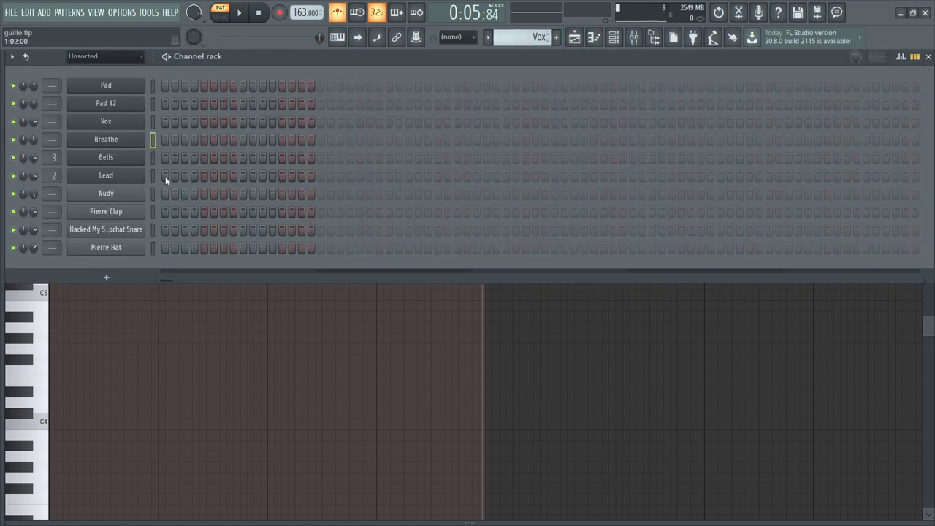
{"action": "key", "text": "F6"}
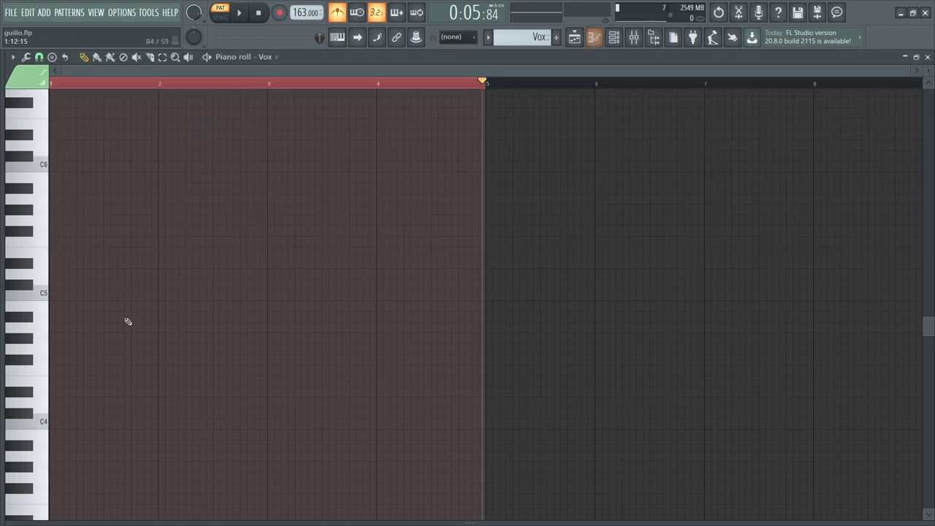
{"action": "key", "text": "space"}
{"action": "left_click_drag", "start_coordinate": [57, 307], "coordinate": [32, 329]}
{"action": "key", "text": "space"}
{"action": "key", "text": "space"}
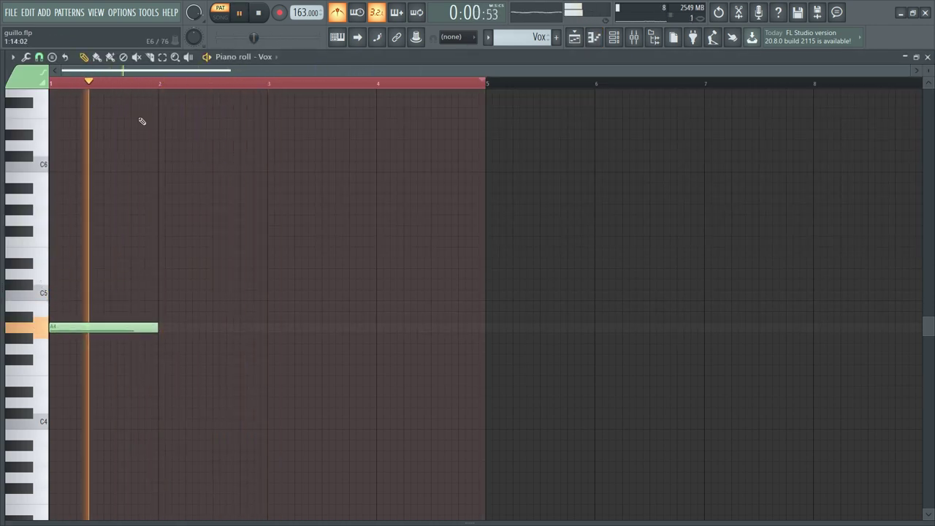
Add a half-bar E4 note in the second half of bar 1 and shorten the A4 note to half a bar.
{"action": "scroll", "coordinate": [161, 82], "scroll_direction": "up", "scroll_amount": 3}
{"action": "mouse_move", "coordinate": [180, 359]}
{"action": "left_mouse_down"}
{"action": "mouse_move", "coordinate": [171, 367]}
{"action": "mouse_move", "coordinate": [194, 375]}
{"action": "mouse_move", "coordinate": [194, 403]}
{"action": "mouse_move", "coordinate": [193, 388]}
{"action": "left_mouse_up"}
{"action": "left_click_drag", "start_coordinate": [411, 385], "coordinate": [291, 386]}
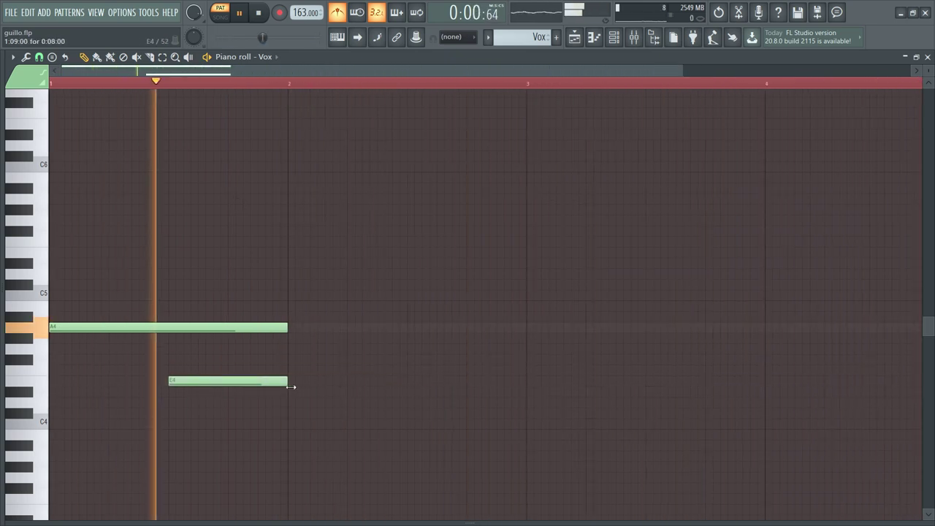
{"action": "left_click_drag", "start_coordinate": [291, 331], "coordinate": [176, 329]}
{"action": "right_click", "coordinate": [293, 330]}
Copy the half-bar E4 note to the second half of bars 2, 3 and 4, then close the piano roll.
{"action": "left_click", "coordinate": [212, 383]}
{"action": "left_click_drag", "start_coordinate": [213, 383], "coordinate": [455, 383]}
{"action": "scroll", "coordinate": [431, 84], "scroll_direction": "down", "scroll_amount": 2}
{"action": "left_click_drag", "start_coordinate": [317, 261], "coordinate": [176, 446]}
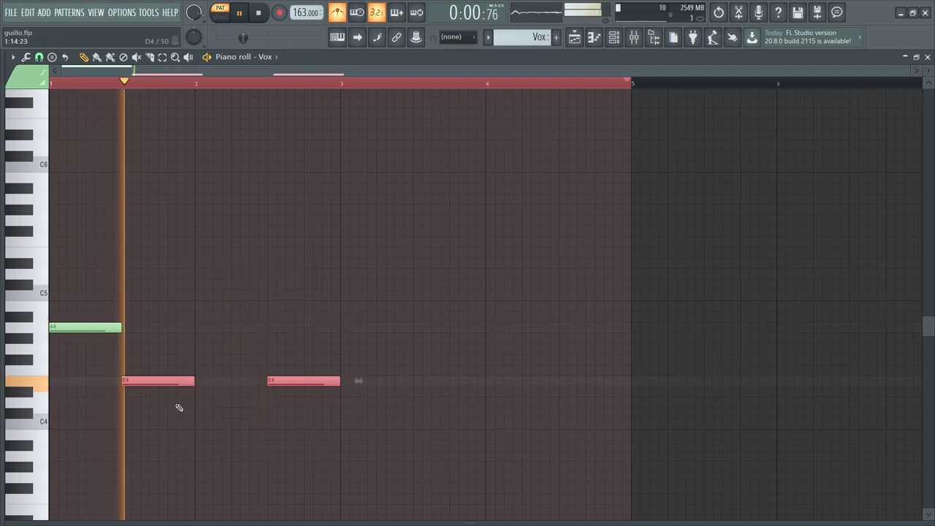
{"action": "left_click_drag", "start_coordinate": [177, 383], "coordinate": [467, 396]}
{"action": "left_click", "coordinate": [593, 428]}
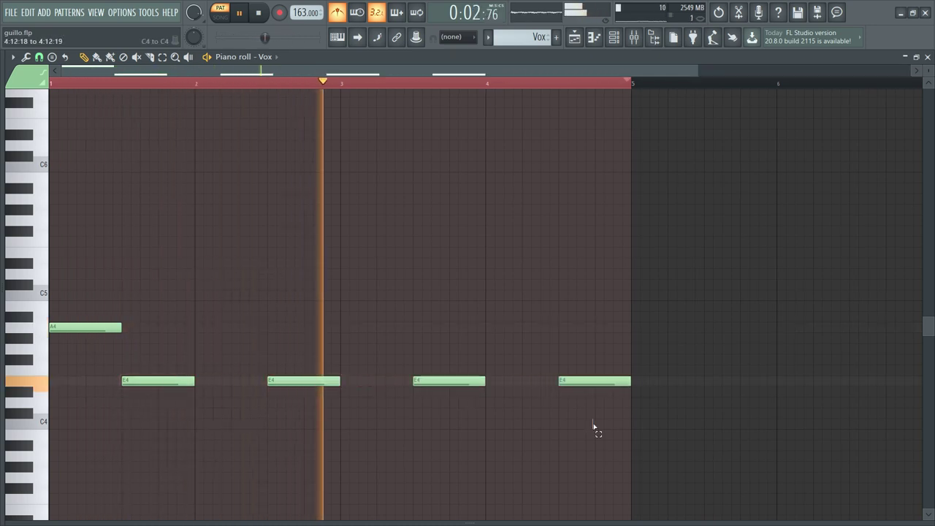
{"action": "key", "text": "ctrl+a"}
{"action": "scroll", "coordinate": [213, 92], "scroll_direction": "down", "scroll_amount": 2}
{"action": "left_click", "coordinate": [271, 148], "text": "ctrl"}
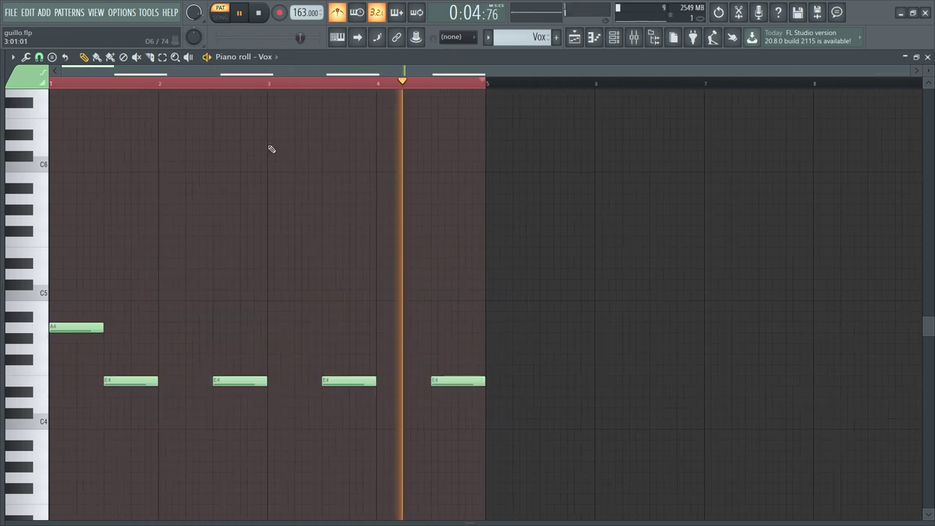
{"action": "left_click", "coordinate": [927, 57]}
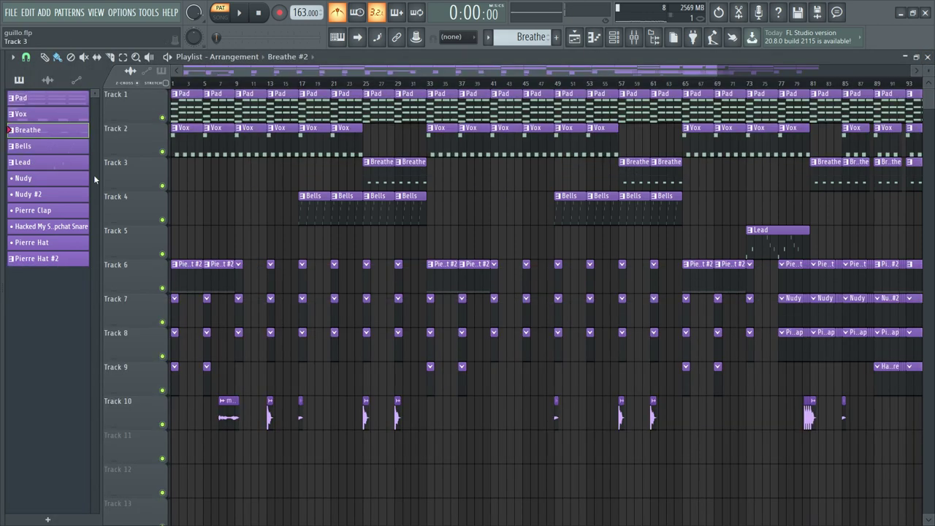
Place the Vox #2 audio clip at bar 1 of Track 5 and check its sample settings.
{"action": "left_click", "coordinate": [47, 80]}
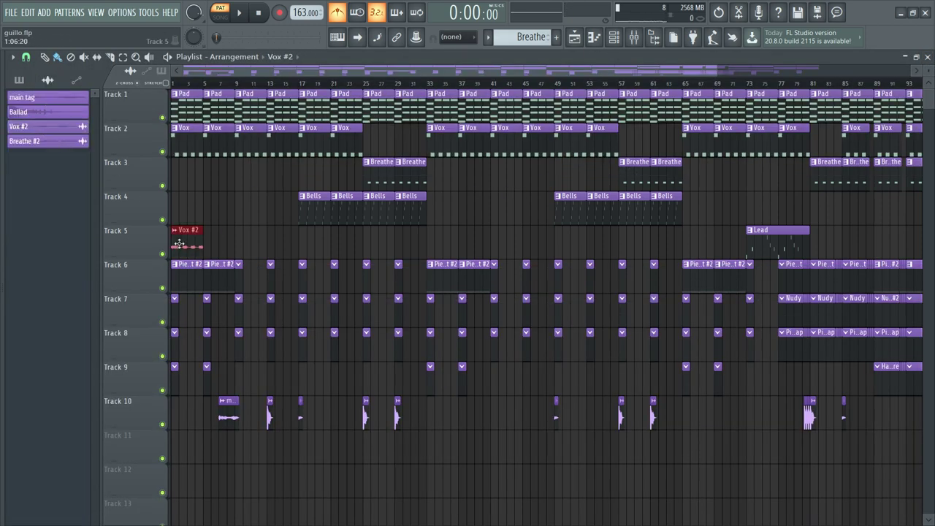
{"action": "double_click", "coordinate": [187, 242]}
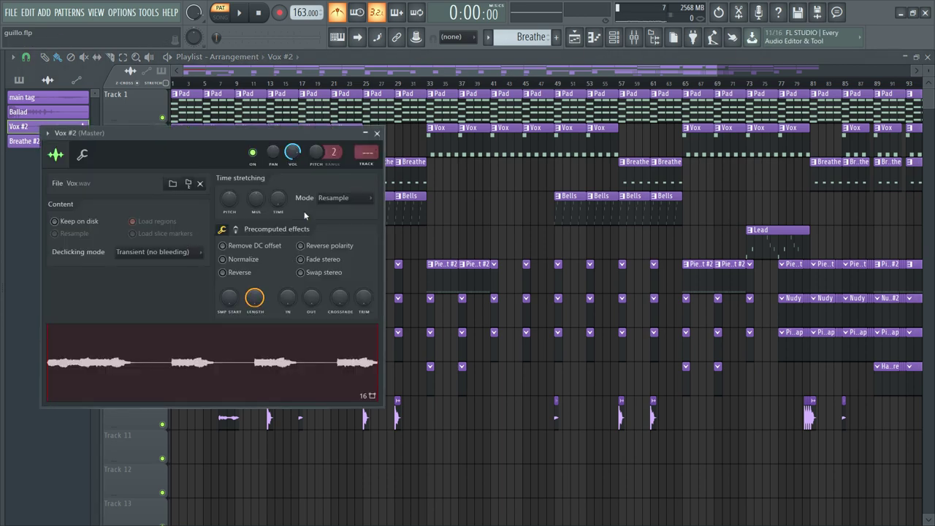
{"action": "key", "text": "Escape"}
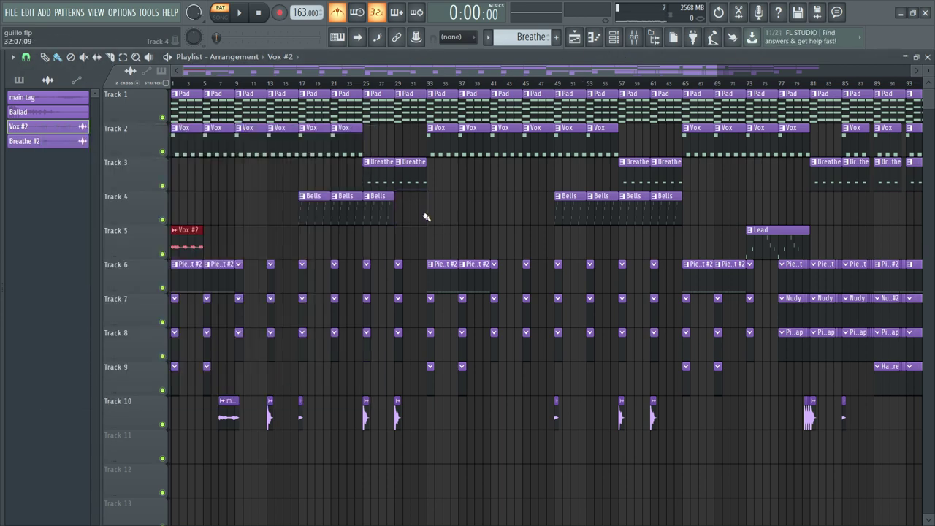
Select the first eight bars of the playlist, solo Track 5, start song-mode playback and move the playhead to bar 5.
{"action": "left_click_drag", "start_coordinate": [233, 86], "coordinate": [198, 85]}
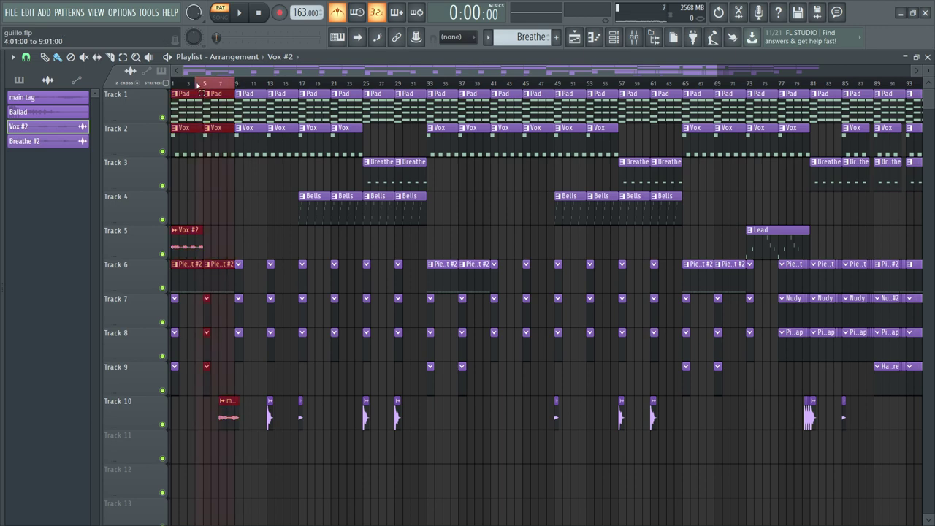
{"action": "right_click", "coordinate": [162, 254]}
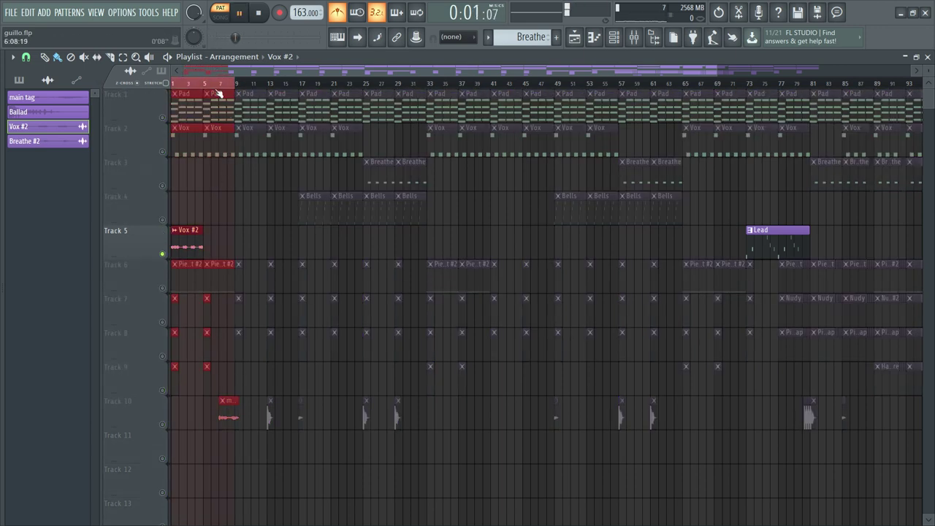
{"action": "key", "text": "l"}
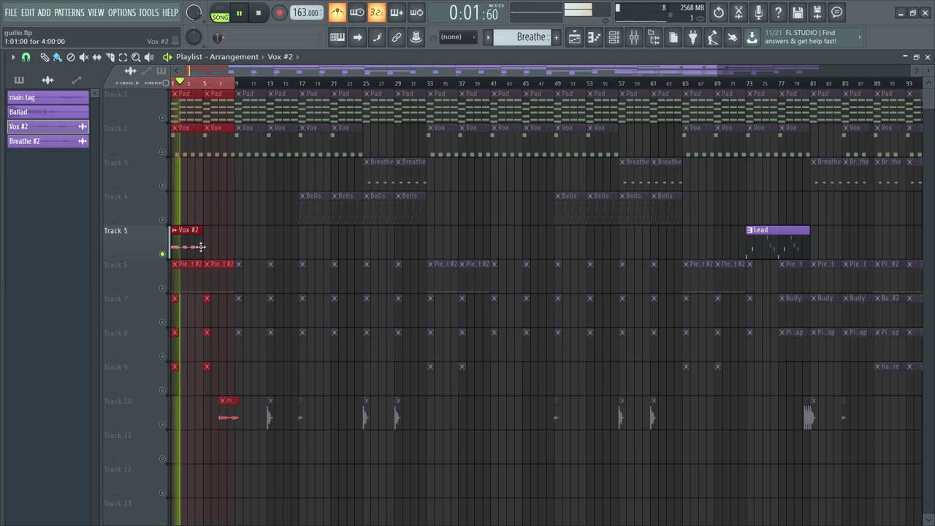
{"action": "left_click", "coordinate": [205, 83]}
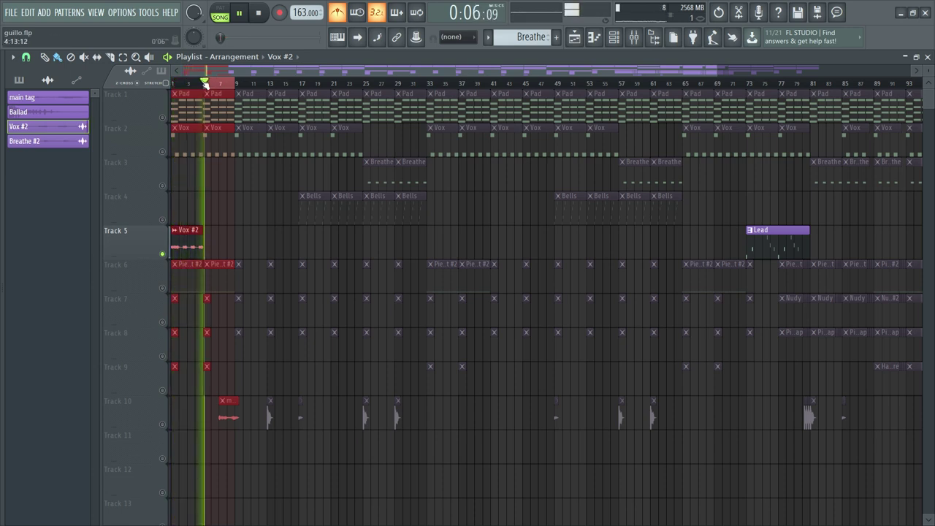
Load Newtone in the first effect slot of the Master track and open it beside the Vox #2 sample settings.
{"action": "left_click", "coordinate": [633, 38]}
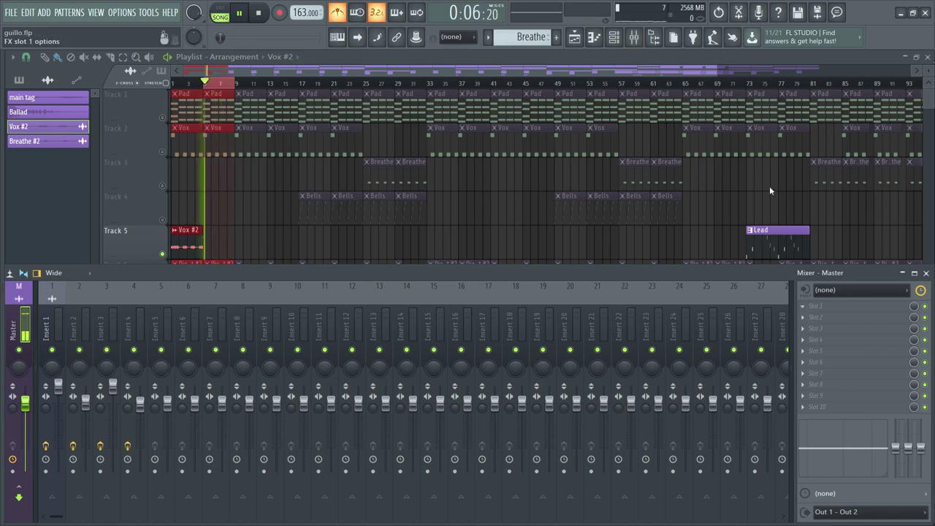
{"action": "left_click", "coordinate": [225, 254]}
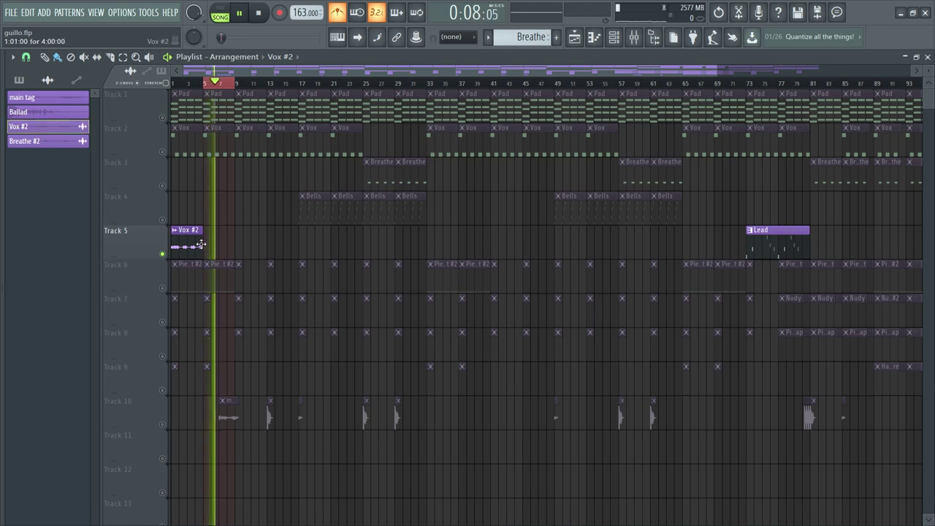
{"action": "double_click", "coordinate": [198, 244]}
{"action": "left_click", "coordinate": [633, 39]}
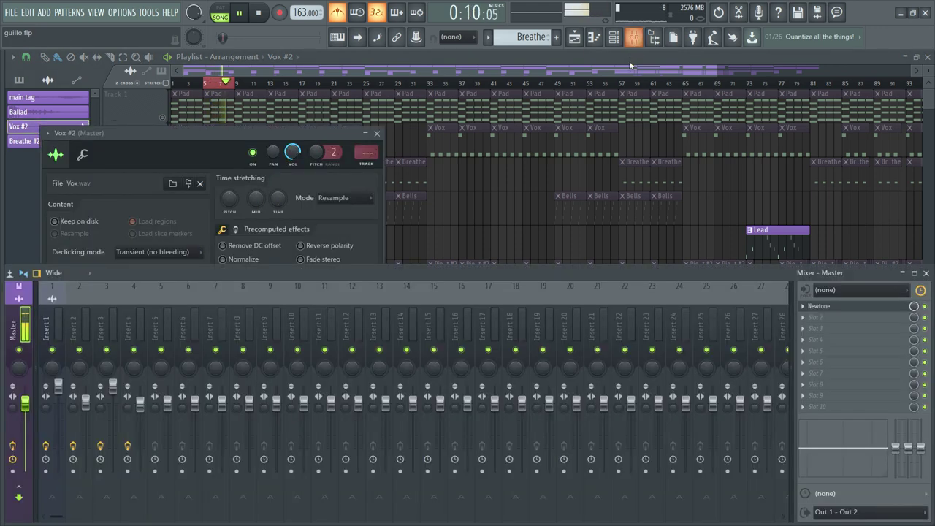
{"action": "left_click", "coordinate": [830, 307]}
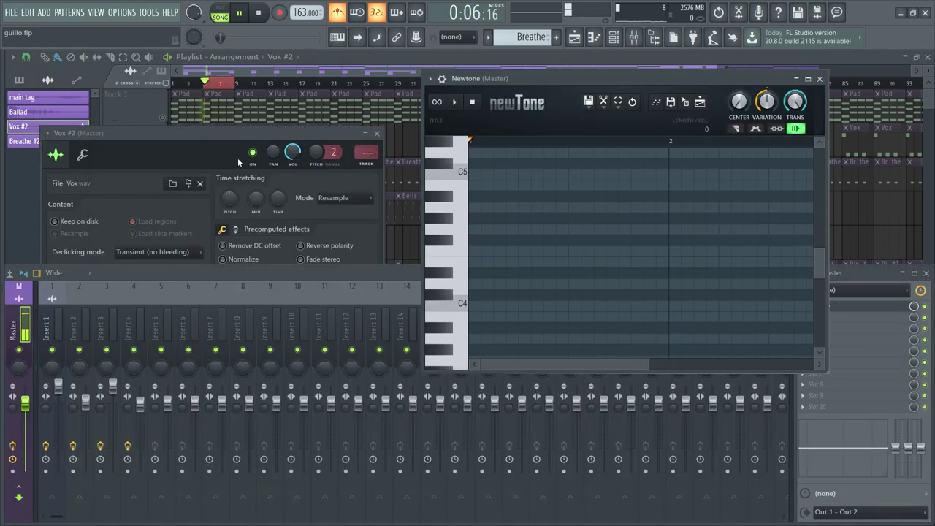
Load the Vox.wav sample from the Vox #2 settings into Newtone for pitch editing.
{"action": "left_click", "coordinate": [231, 140]}
{"action": "left_click_drag", "start_coordinate": [234, 319], "coordinate": [586, 248]}
{"action": "scroll", "coordinate": [575, 140], "scroll_direction": "down", "scroll_amount": 2}
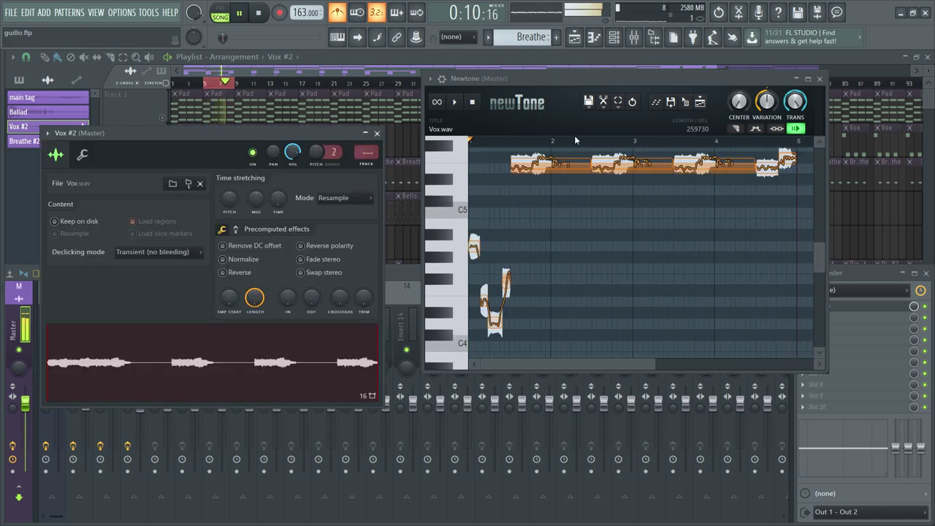
Select the high Vox notes from mid bar 1 through bar 4 in Newtone and raise them about two semitones.
{"action": "left_click_drag", "start_coordinate": [775, 186], "coordinate": [553, 150]}
{"action": "scroll", "coordinate": [590, 191], "scroll_direction": "up", "scroll_amount": 1}
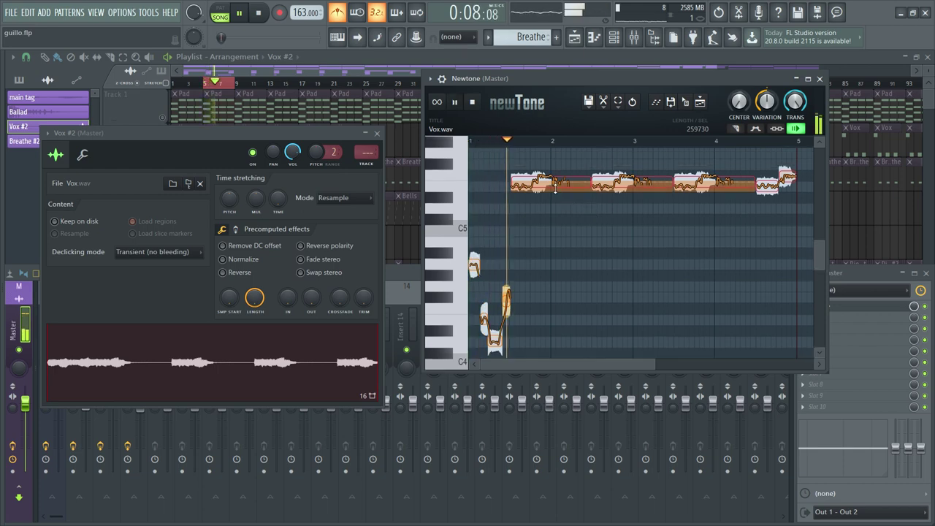
{"action": "left_click_drag", "start_coordinate": [555, 189], "coordinate": [556, 169]}
{"action": "scroll", "coordinate": [570, 206], "scroll_direction": "up", "scroll_amount": 1}
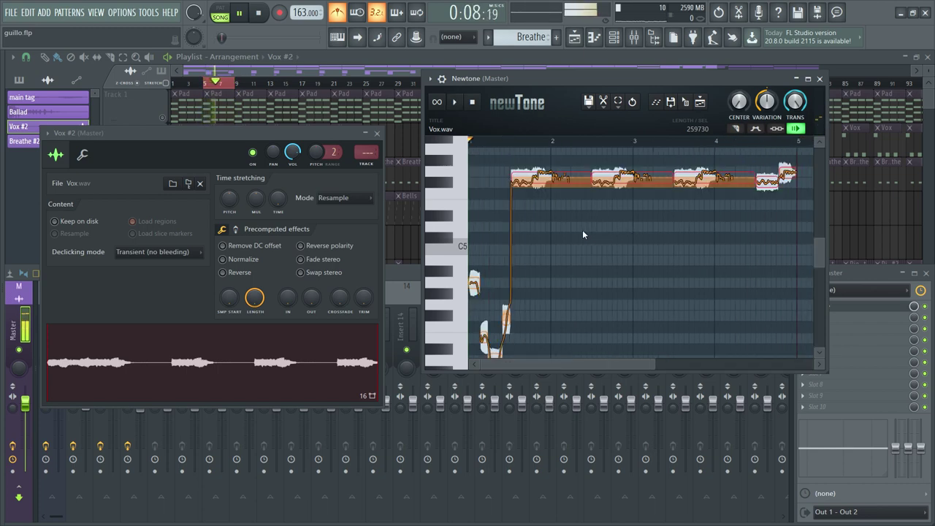
Send the pitch-edited Vox audio from Newtone to the playlist and close the Vox #2 sample settings.
{"action": "left_click", "coordinate": [700, 103]}
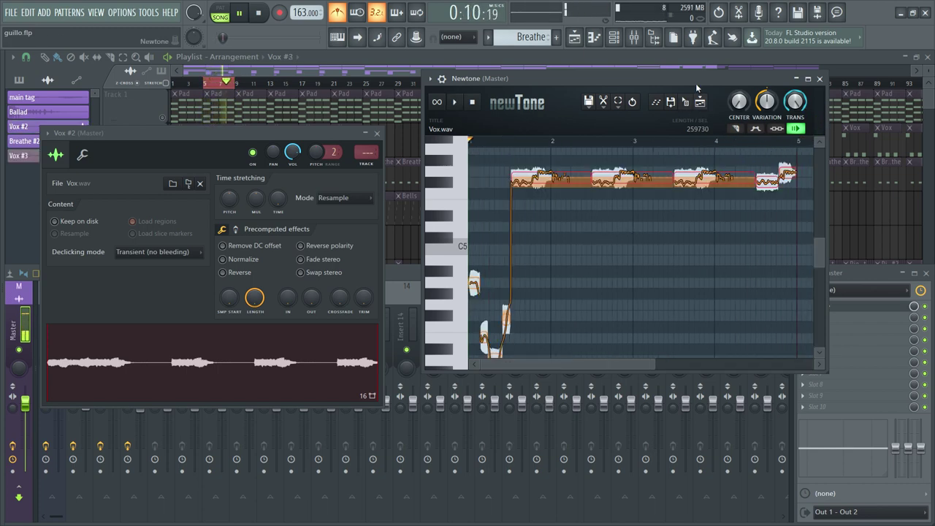
{"action": "left_click", "coordinate": [379, 134]}
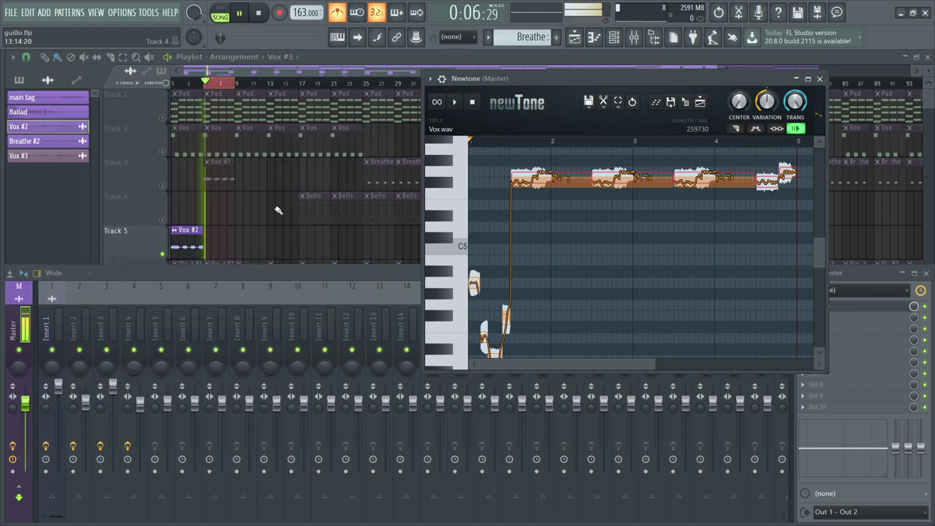
{"action": "right_click", "coordinate": [275, 208]}
Stop playback, repeat the Vox #3 clip on Track 5 across bars 1 to 24, and copy that row to bars 33 to 56.
{"action": "key", "text": "space"}
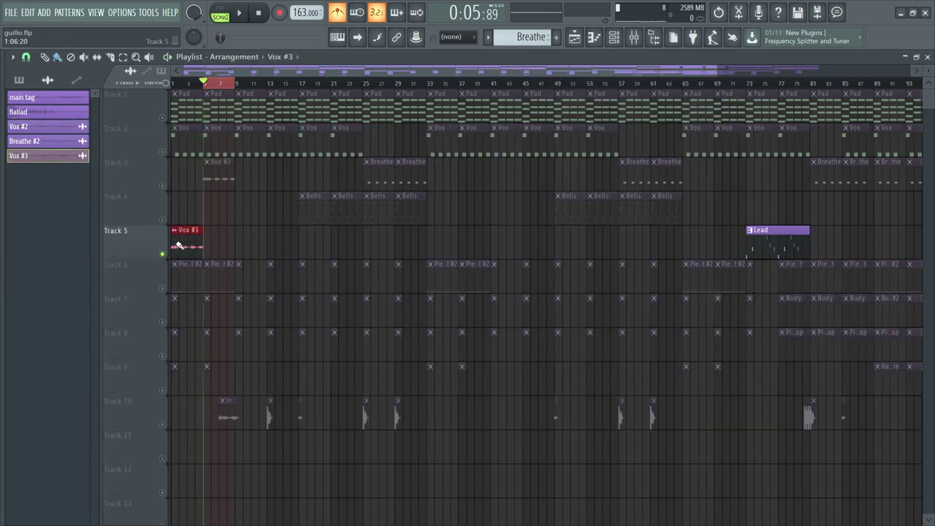
{"action": "right_click", "coordinate": [377, 247]}
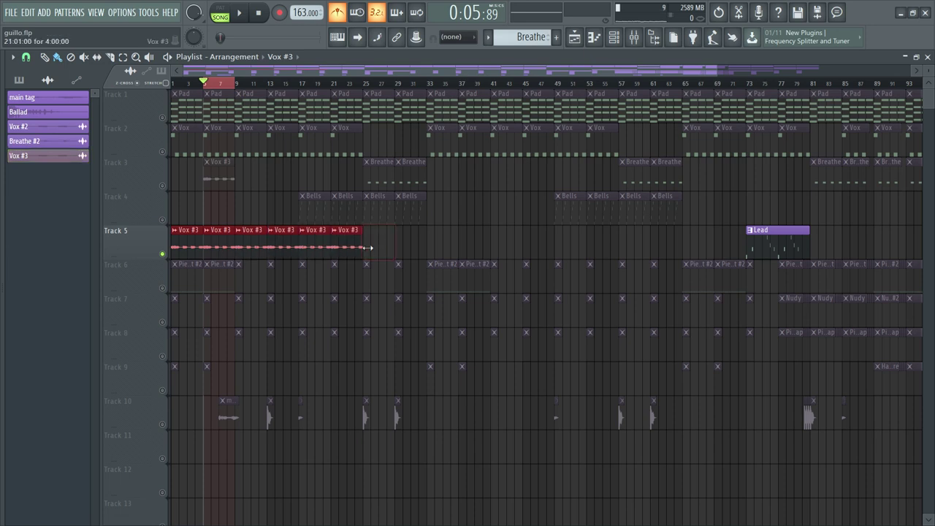
{"action": "left_click_drag", "start_coordinate": [368, 246], "coordinate": [449, 245]}
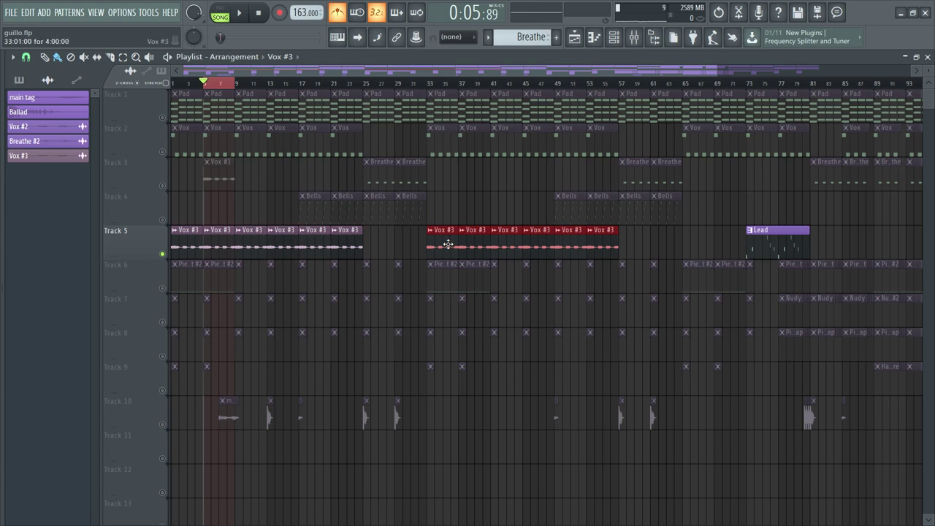
Shift all playlist clips down one track, then move the two rows of Vox #3 clips up to the empty Track 1.
{"action": "key", "text": "ctrl+a"}
{"action": "key", "text": "shift+Down"}
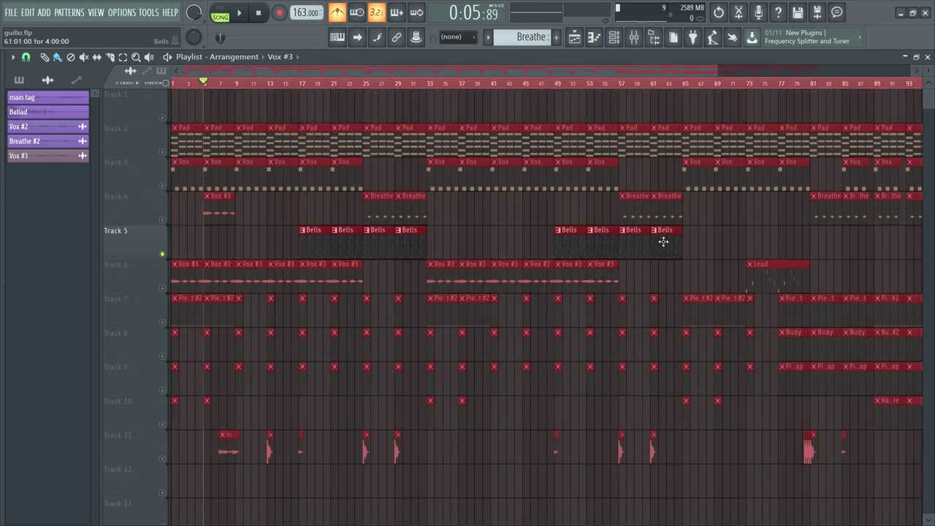
{"action": "left_click_drag", "start_coordinate": [624, 292], "coordinate": [194, 293]}
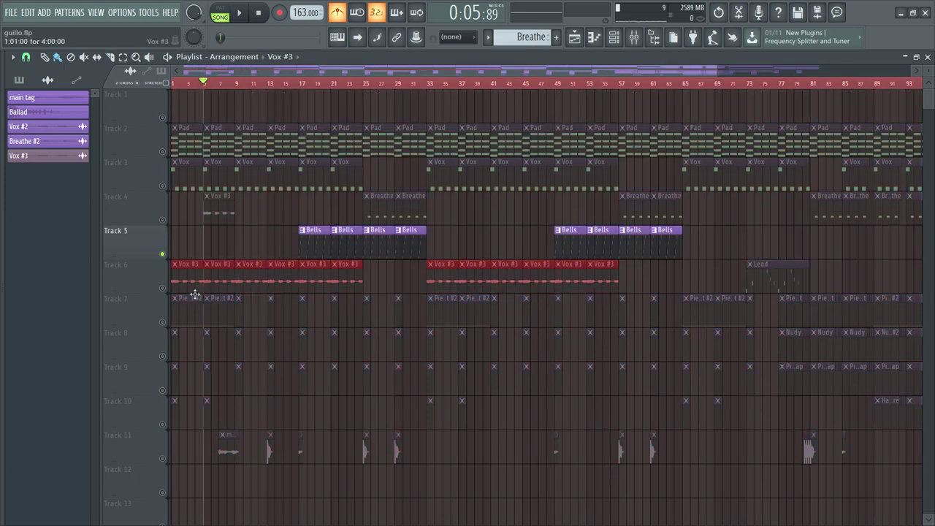
{"action": "key", "text": "shift+Up"}
{"action": "key", "text": "shift+Up"}
{"action": "key", "text": "shift+Up"}
{"action": "key", "text": "shift+Up"}
{"action": "key", "text": "shift+Up"}
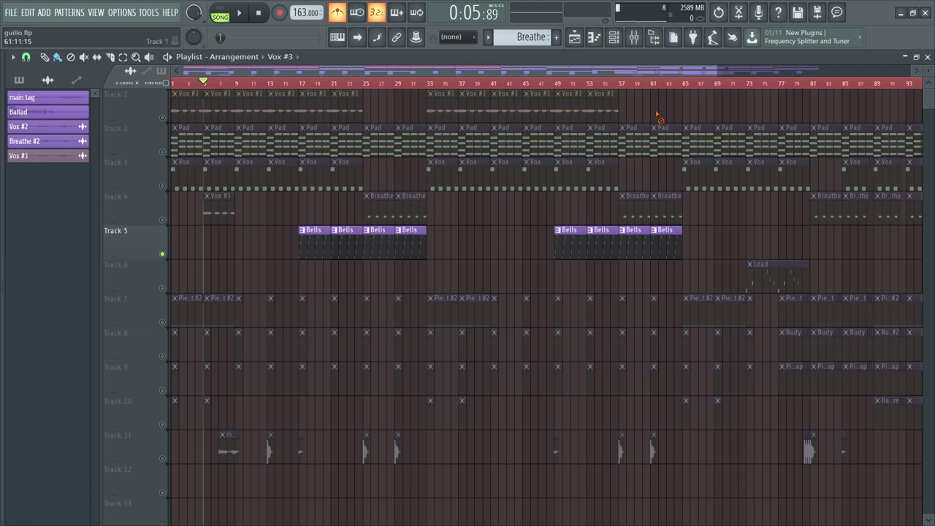
Copy the Vox #3 clips on Track 1 to bar 65 onward and remove the copies after bar 80.
{"action": "left_click_drag", "start_coordinate": [656, 116], "coordinate": [687, 106]}
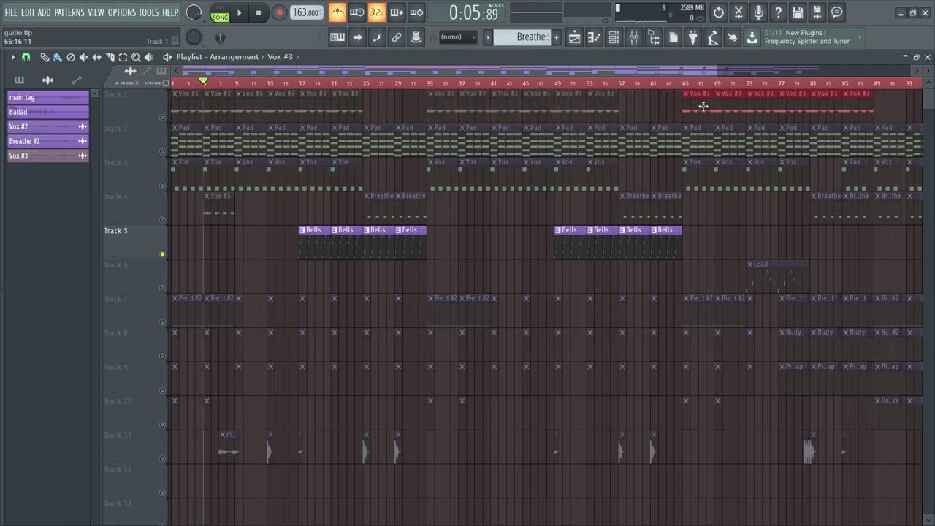
{"action": "scroll", "coordinate": [690, 76], "scroll_direction": "right", "scroll_amount": 5}
{"action": "right_click", "coordinate": [475, 110]}
{"action": "right_click", "coordinate": [445, 114]}
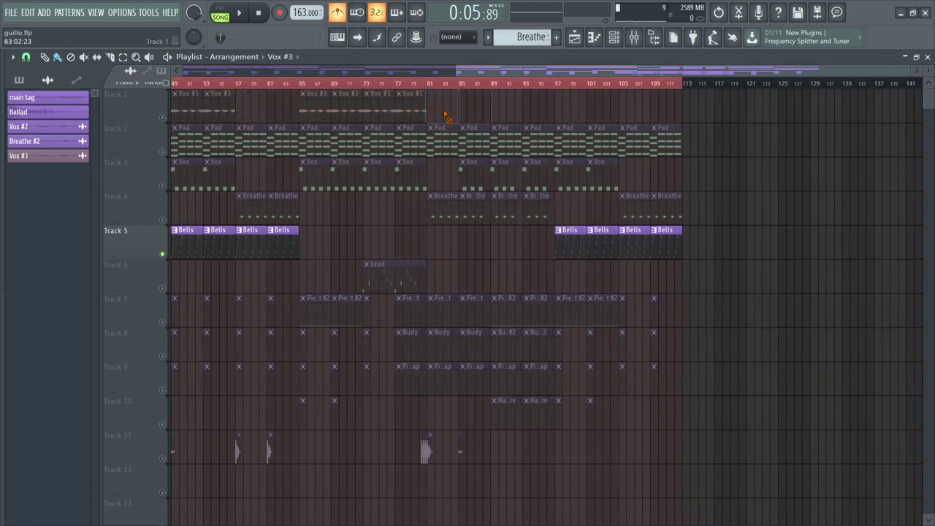
Add three shortened Vox #3 clips on Track 1 at bars 85, 89 and 93, and four full ones across bars 97 to 112.
{"action": "scroll", "coordinate": [439, 87], "scroll_direction": "up", "scroll_amount": 2}
{"action": "left_click_drag", "start_coordinate": [487, 107], "coordinate": [322, 109]}
{"action": "left_click_drag", "start_coordinate": [325, 110], "coordinate": [585, 112]}
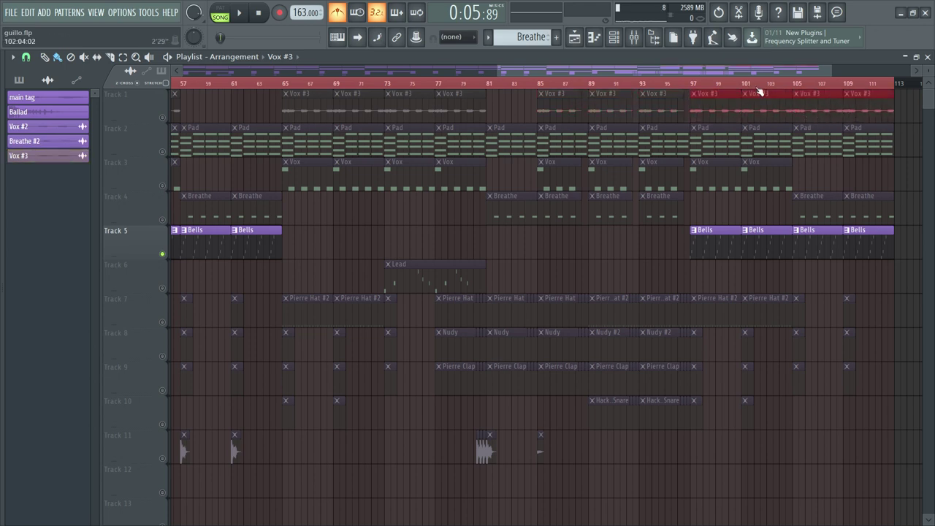
Add a Breathe #2 clip on Track 5 at bar 5 and set its channel volume to 53% while playing from bar 4.
{"action": "scroll", "coordinate": [746, 80], "scroll_direction": "down", "scroll_amount": 3}
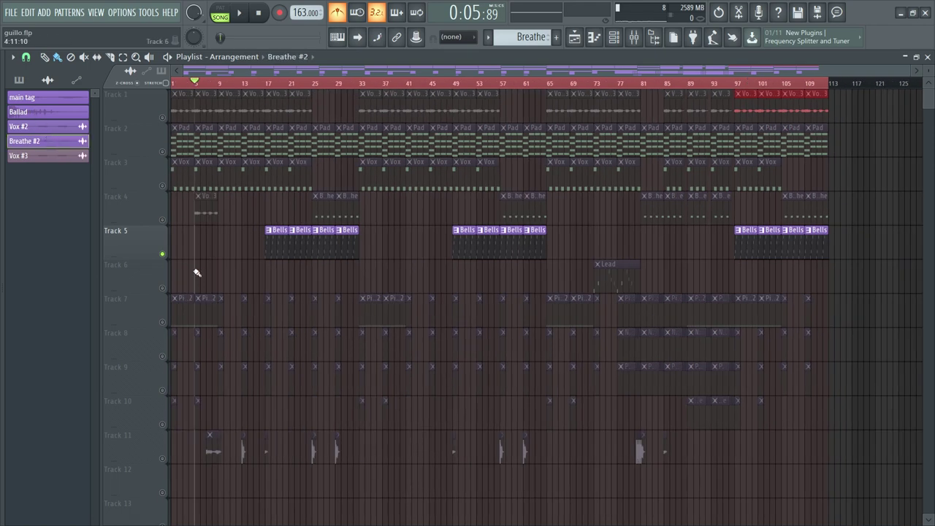
{"action": "left_click", "coordinate": [188, 83]}
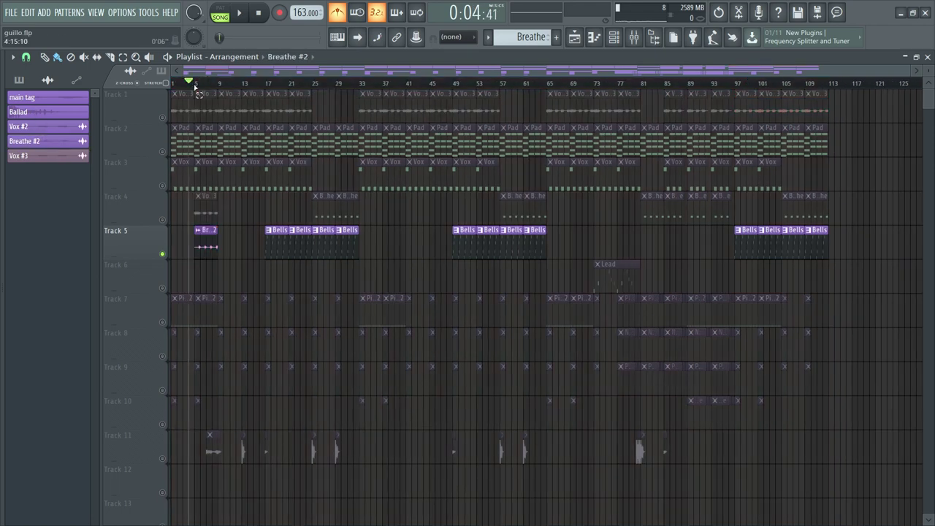
{"action": "key", "text": "space"}
{"action": "double_click", "coordinate": [208, 247]}
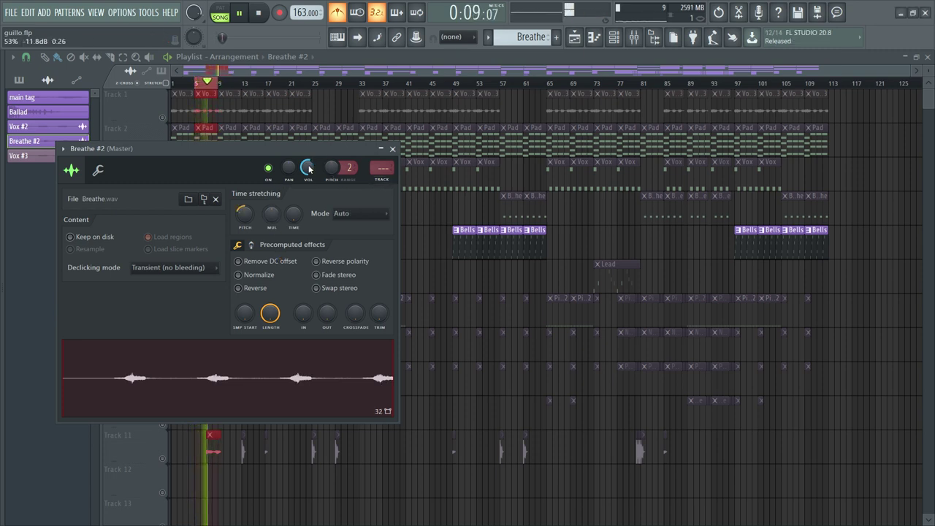
{"action": "left_click", "coordinate": [393, 148]}
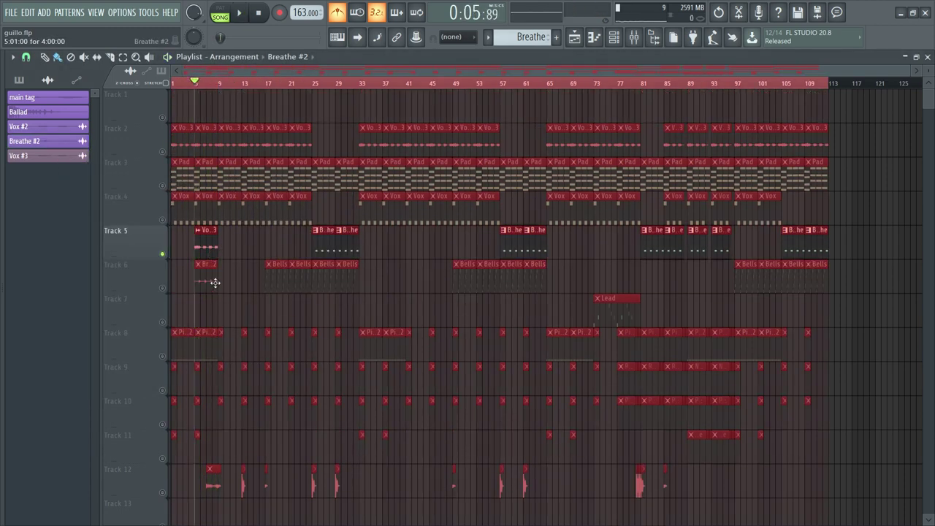
Remove the single Vox #3 and Breathe #2 clips at bar 5, then move the Vox #3 row from Track 2 up to Track 1.
{"action": "right_click", "coordinate": [210, 256]}
{"action": "left_click", "coordinate": [209, 257]}
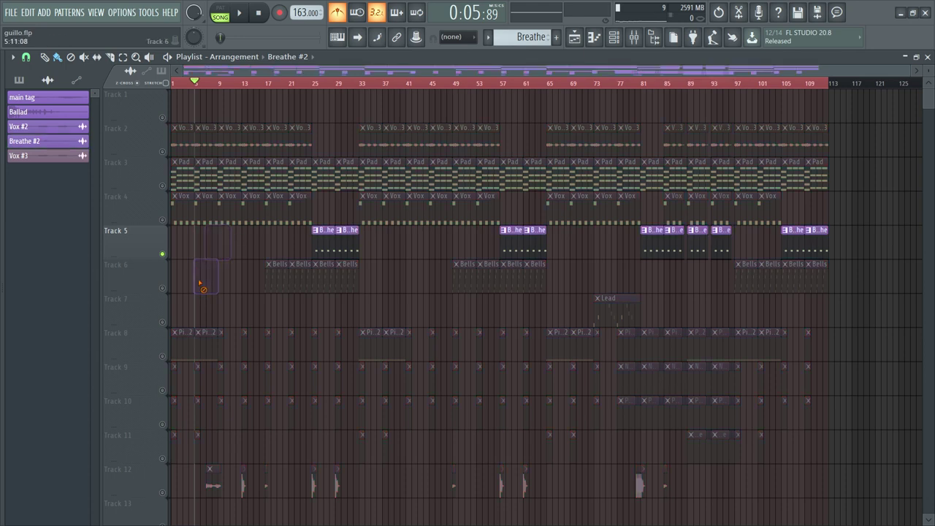
{"action": "left_click_drag", "start_coordinate": [846, 147], "coordinate": [164, 143]}
{"action": "key", "text": "shift+Up"}
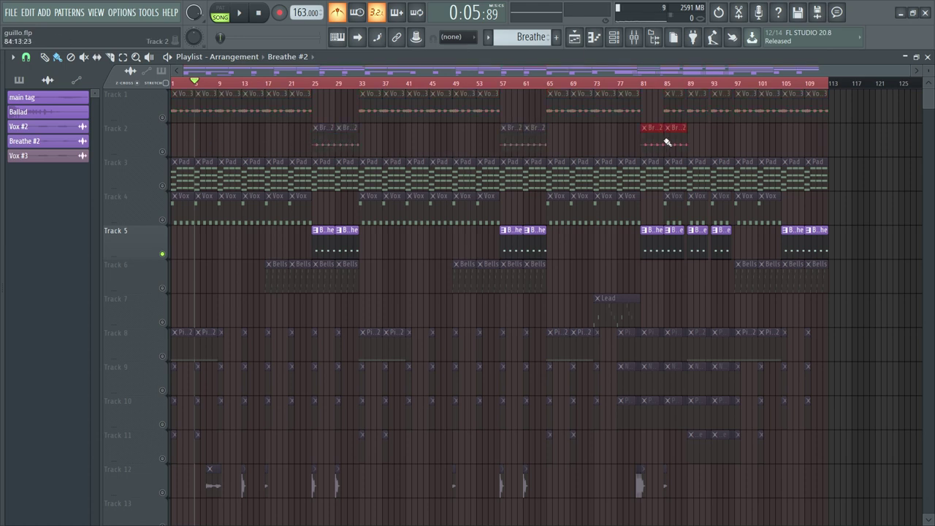
Extend the Breathe #2 row on Track 2 with shortened clips at bars 85, 89 and 93 and full clips at bars 105 and 109.
{"action": "left_click_drag", "start_coordinate": [739, 141], "coordinate": [689, 141]}
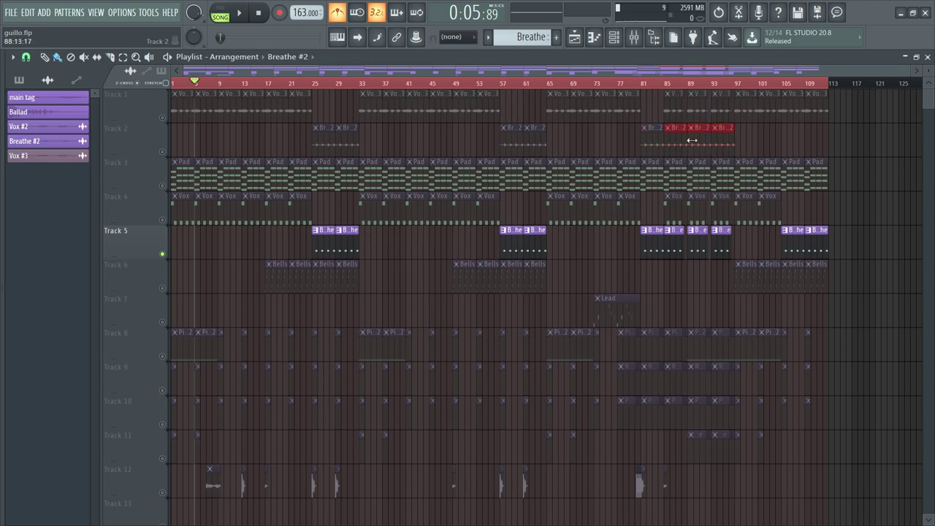
{"action": "scroll", "coordinate": [702, 86], "scroll_direction": "up", "scroll_amount": 4}
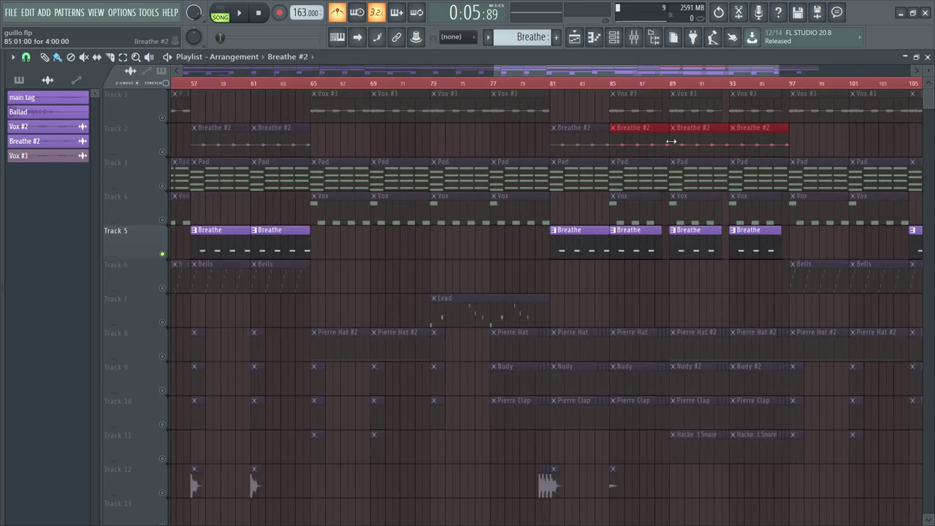
{"action": "scroll", "coordinate": [692, 73], "scroll_direction": "down", "scroll_amount": 5}
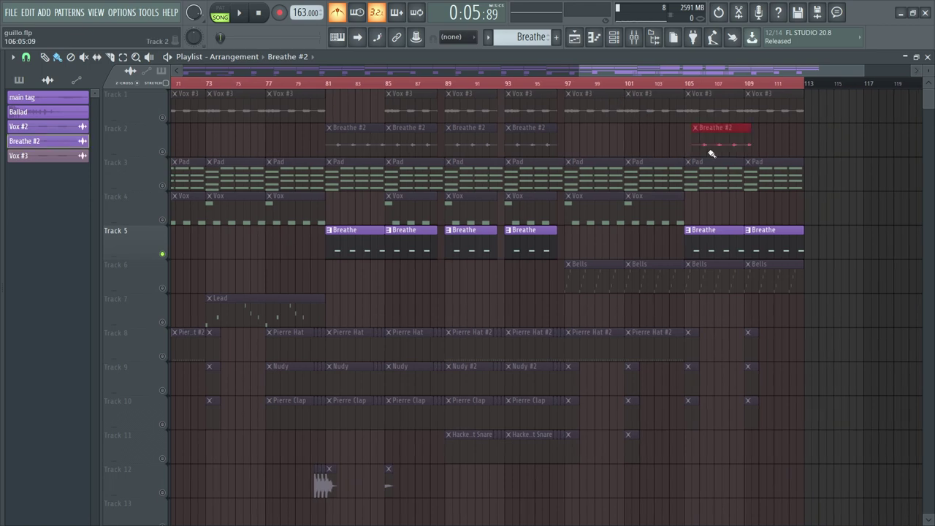
{"action": "left_click_drag", "start_coordinate": [740, 137], "coordinate": [731, 138]}
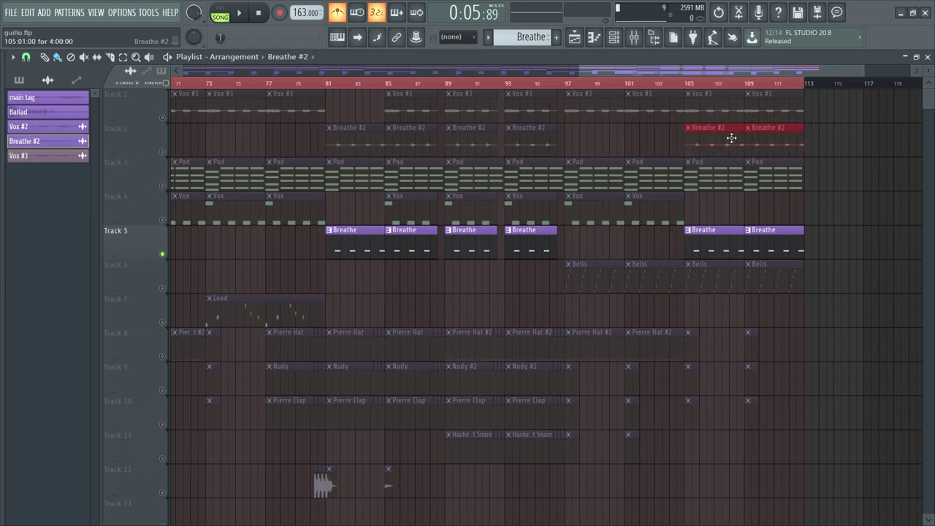
Delete all Vox and Breathe pattern clips on Tracks 4 and 5, and unmute every playlist track.
{"action": "scroll", "coordinate": [719, 95], "scroll_direction": "down", "scroll_amount": 5}
{"action": "left_click_drag", "start_coordinate": [851, 192], "coordinate": [146, 260]}
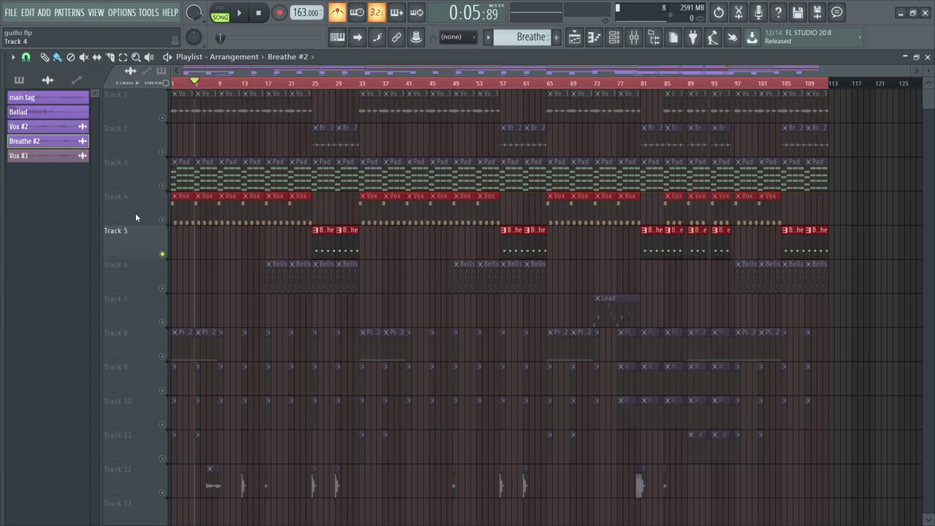
{"action": "key", "text": "Delete"}
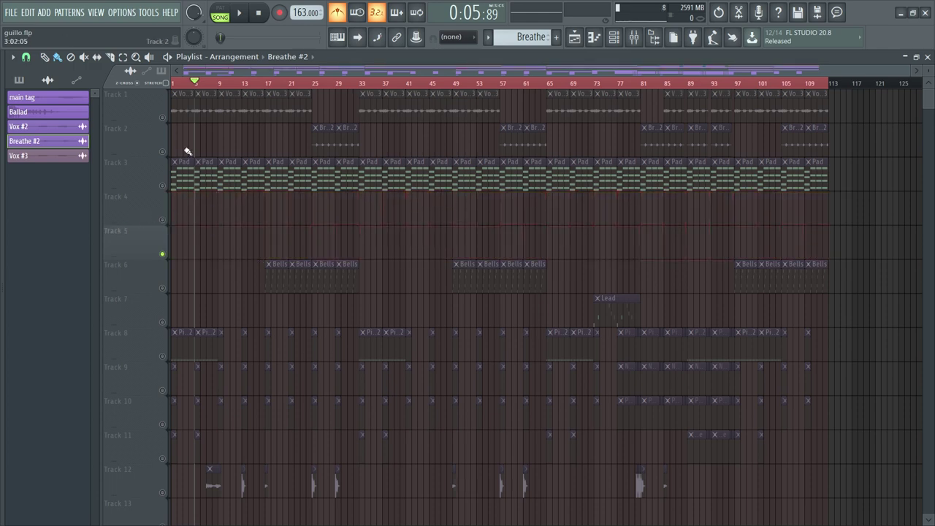
{"action": "right_click", "coordinate": [163, 119]}
{"action": "right_click", "coordinate": [162, 119]}
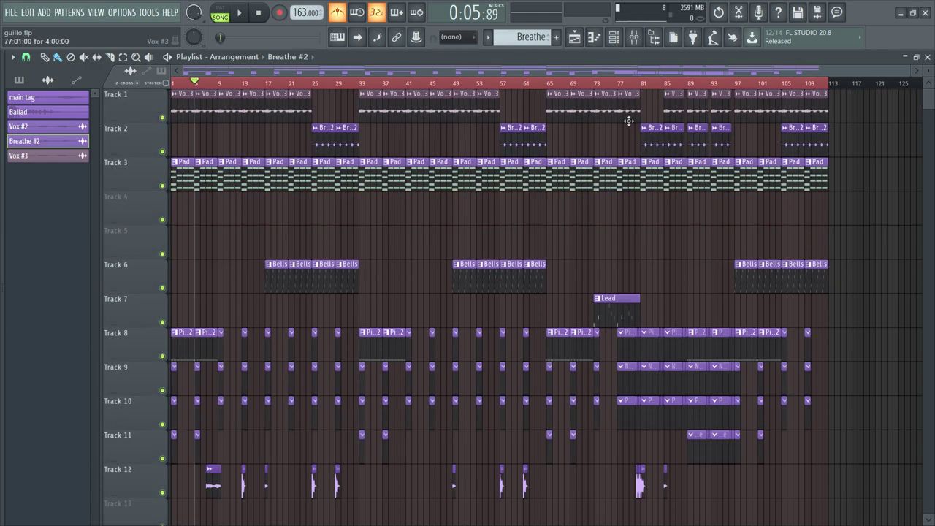
Move all clips on Tracks 6 to 12 up two tracks to close the gap, and deselect them.
{"action": "left_click_drag", "start_coordinate": [845, 513], "coordinate": [111, 269]}
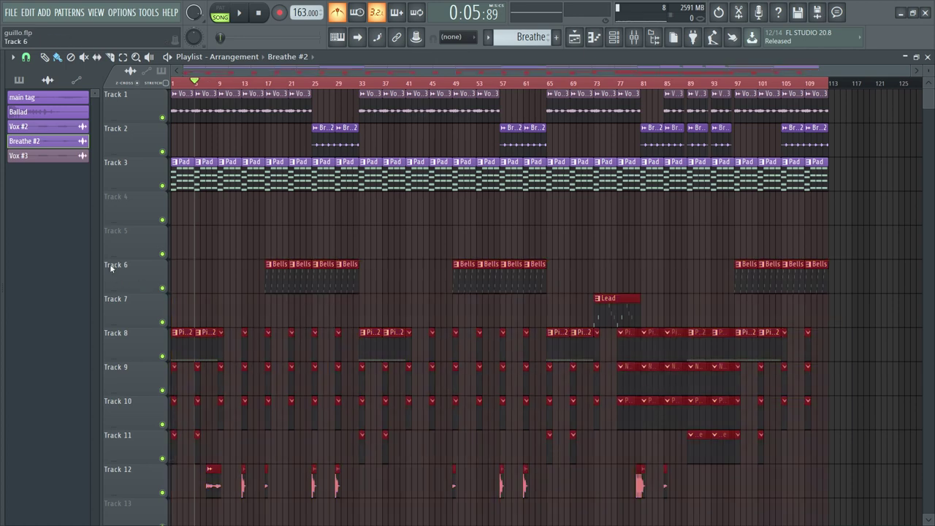
{"action": "key", "text": "shift+Up"}
{"action": "key", "text": "shift+Up"}
{"action": "left_click", "coordinate": [182, 239]}
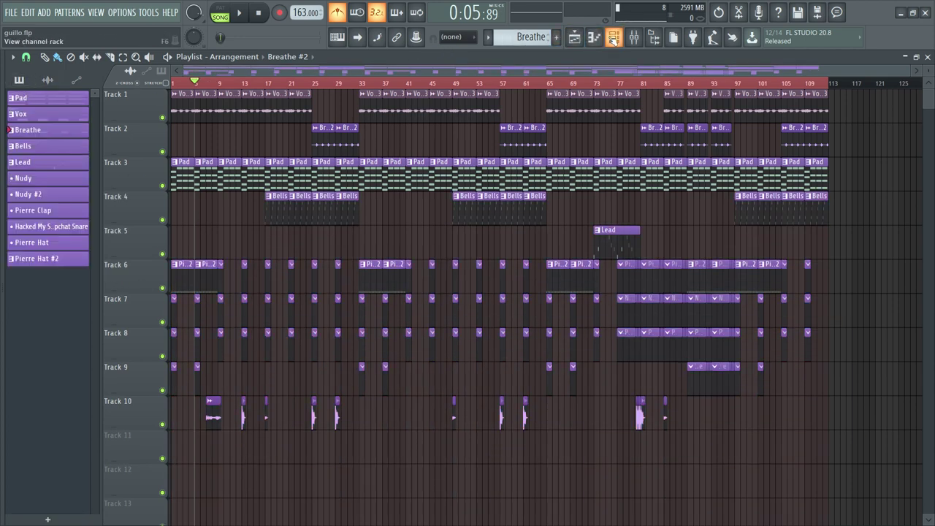
Show the Unsorted channels in the channel rack, choose the Nudy pattern and open the Nudy channel's piano roll.
{"action": "left_click", "coordinate": [614, 38]}
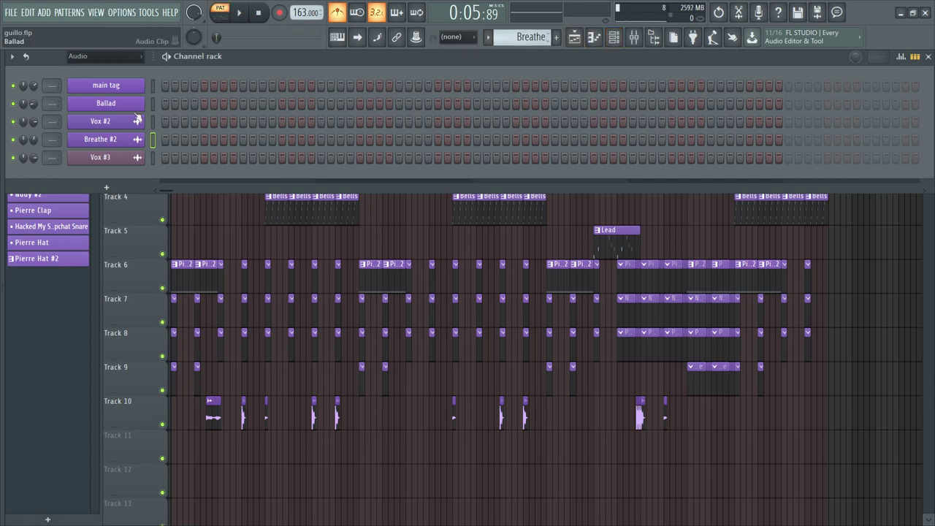
{"action": "left_click", "coordinate": [100, 94]}
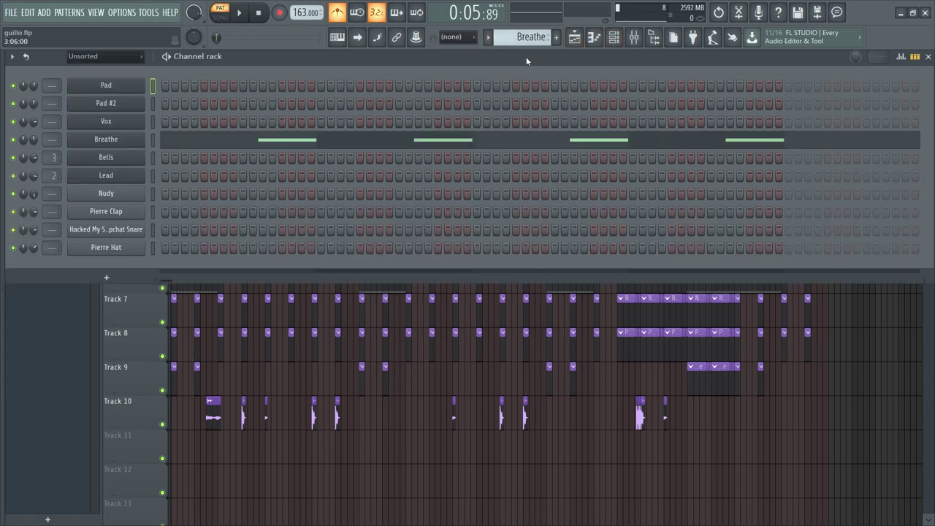
{"action": "scroll", "coordinate": [528, 45], "scroll_direction": "down", "scroll_amount": 1}
{"action": "scroll", "coordinate": [523, 45], "scroll_direction": "down", "scroll_amount": 2}
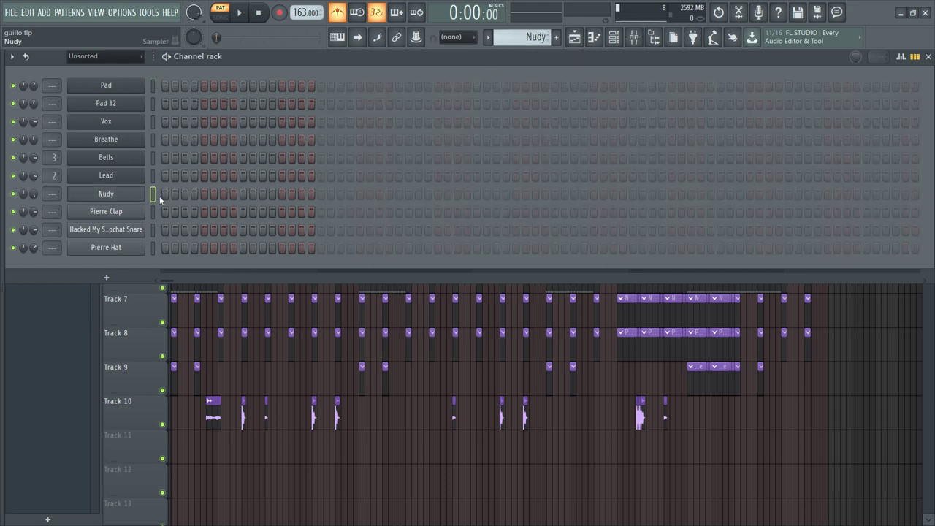
{"action": "key", "text": "F7"}
Draw B4 notes at steps 1 and 13 of bar 1, plus two shorter ones at steps 5 and 9 of bar 2.
{"action": "left_click_drag", "start_coordinate": [58, 318], "coordinate": [41, 309]}
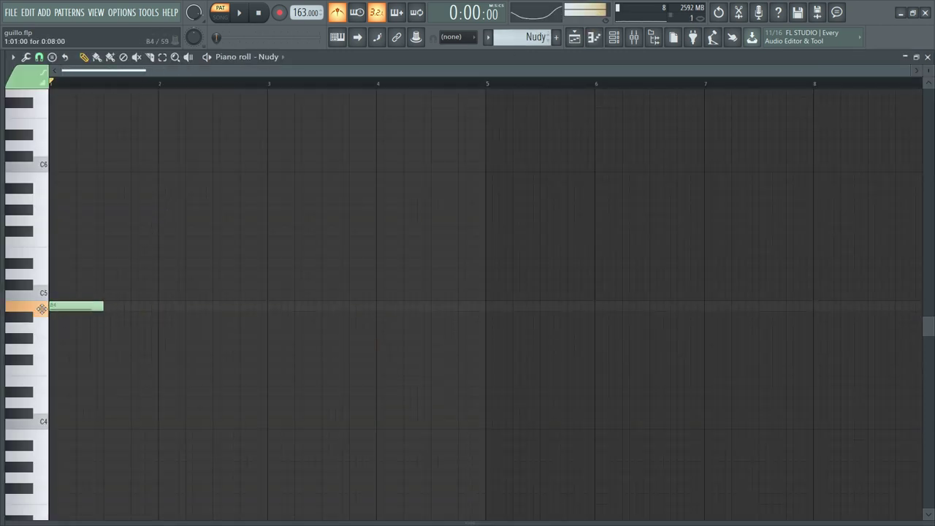
{"action": "key", "text": "space"}
{"action": "left_click", "coordinate": [136, 305]}
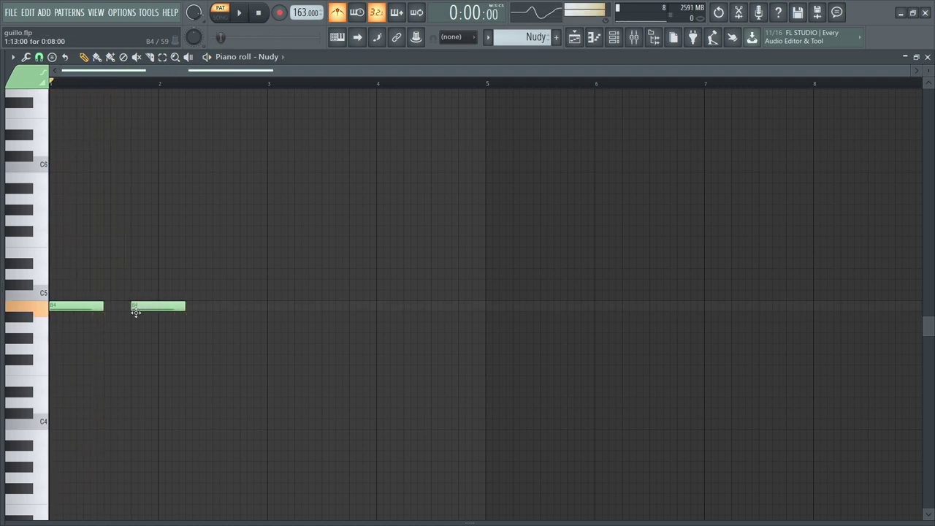
{"action": "left_click", "coordinate": [191, 307]}
{"action": "left_click_drag", "start_coordinate": [209, 313], "coordinate": [204, 312]}
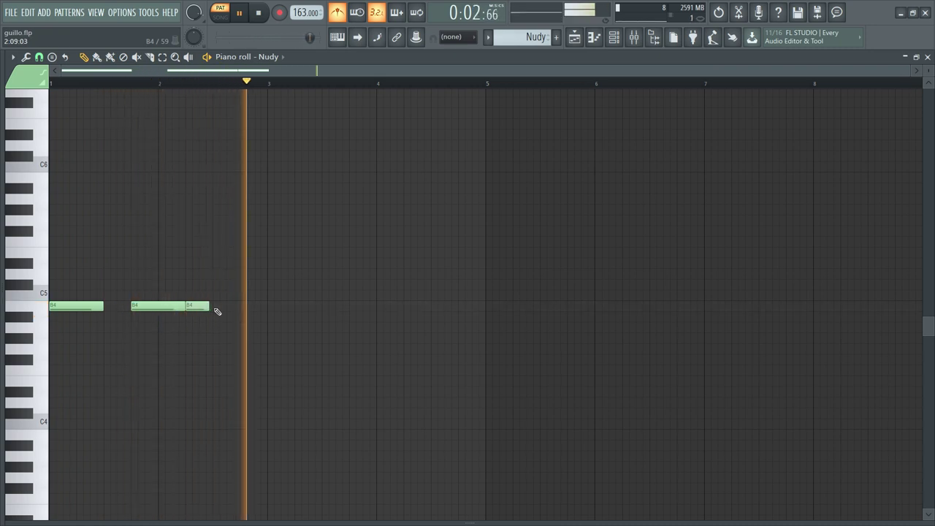
{"action": "left_click", "coordinate": [216, 307]}
{"action": "left_click_drag", "start_coordinate": [218, 319], "coordinate": [206, 309]}
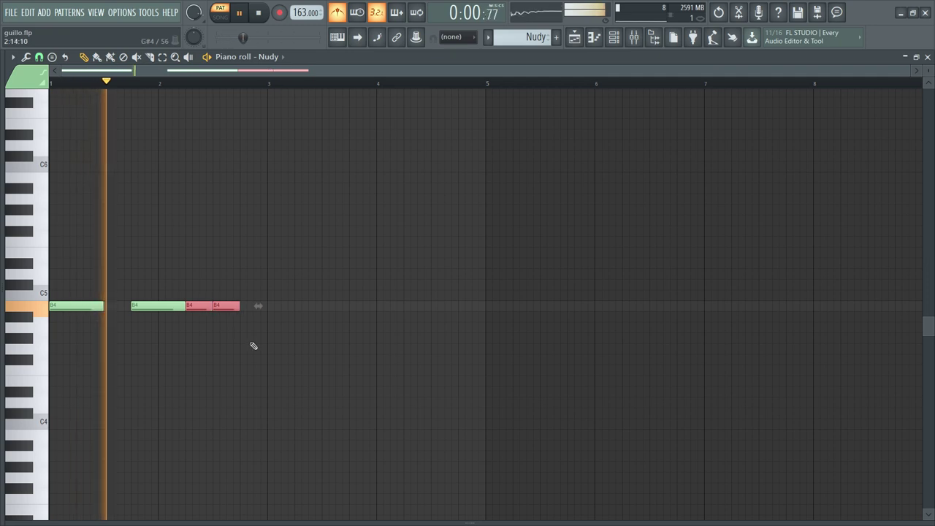
Duplicate the four Nudy notes into bars 3 and 4, and clear the selection.
{"action": "key", "text": "ctrl+a"}
{"action": "key", "text": "ctrl+b"}
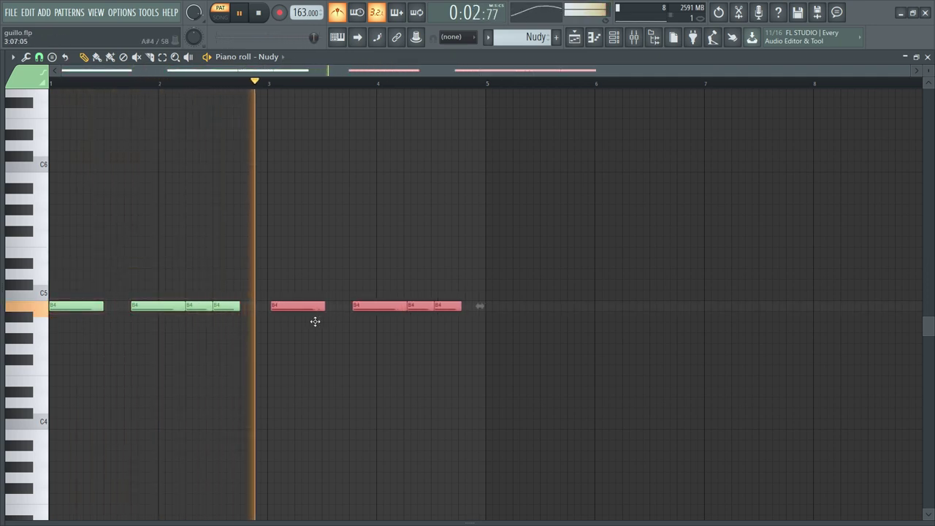
{"action": "key", "text": "ctrl+d"}
{"action": "left_click_drag", "start_coordinate": [488, 353], "coordinate": [100, 238]}
{"action": "right_click", "coordinate": [390, 251]}
{"action": "left_click_drag", "start_coordinate": [398, 249], "coordinate": [79, 356]}
{"action": "right_click", "coordinate": [422, 350]}
{"action": "left_click_drag", "start_coordinate": [422, 351], "coordinate": [184, 244]}
In the Nudy #2 pattern, draw two adjoining short B4 notes at bar 1 and copy the pair to step 13.
{"action": "key", "text": "F4"}
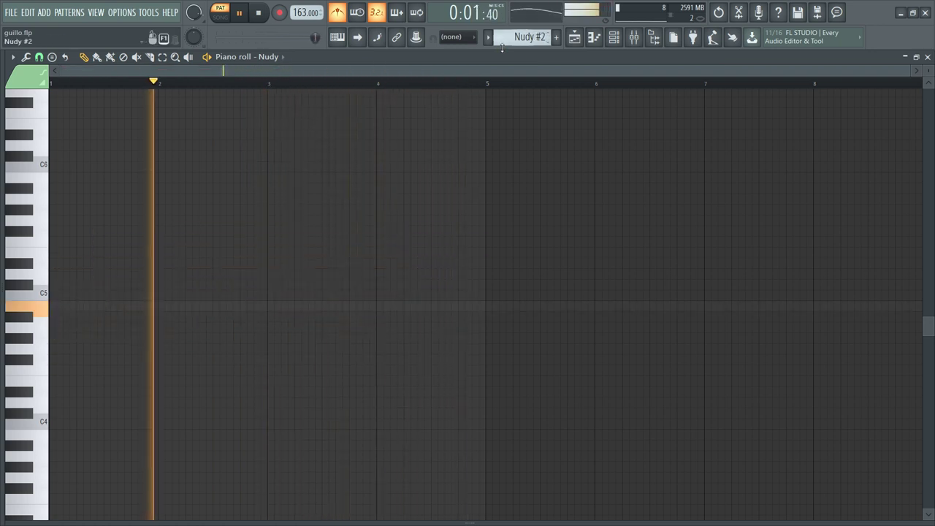
{"action": "key", "text": "space"}
{"action": "left_click_drag", "start_coordinate": [75, 308], "coordinate": [81, 307]}
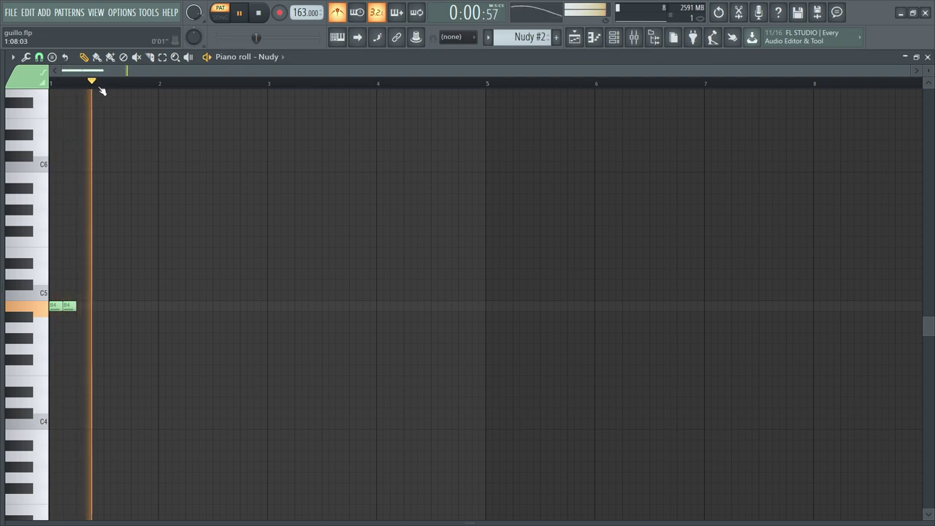
{"action": "scroll", "coordinate": [100, 86], "scroll_direction": "up", "scroll_amount": 2}
{"action": "left_click_drag", "start_coordinate": [117, 227], "coordinate": [71, 333]}
{"action": "left_click_drag", "start_coordinate": [66, 307], "coordinate": [111, 307]}
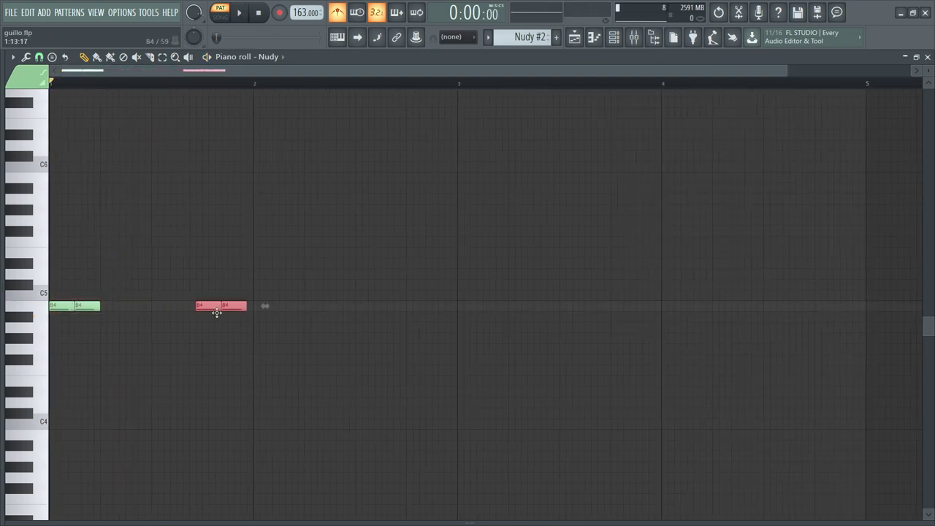
{"action": "key", "text": "ctrl+d"}
During playback, add short B4 notes at steps 5 and 13 of bar 2.
{"action": "key", "text": "space"}
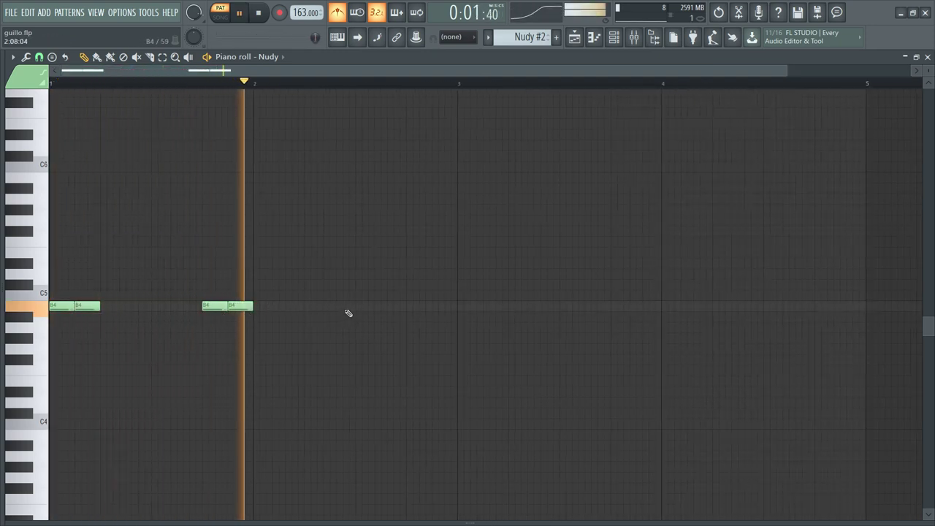
{"action": "left_click", "coordinate": [312, 306]}
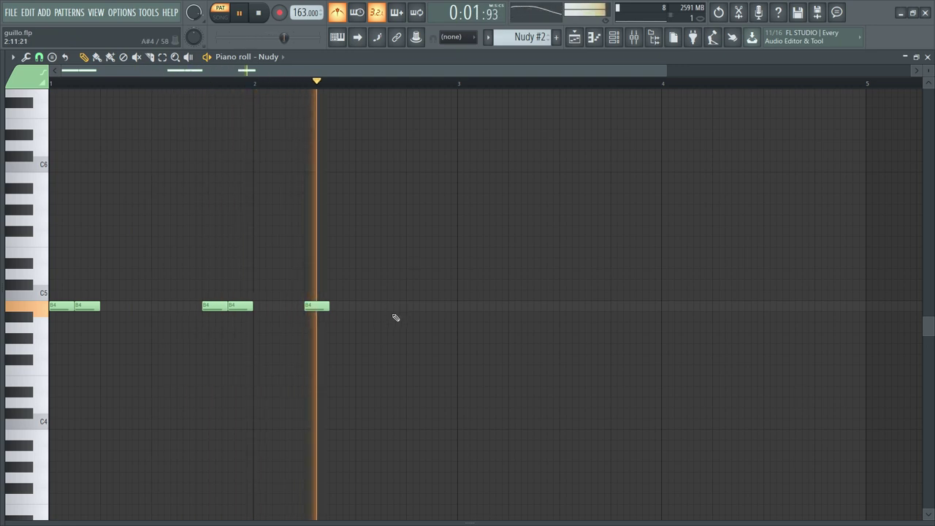
{"action": "left_click", "coordinate": [419, 306]}
{"action": "left_click_drag", "start_coordinate": [426, 307], "coordinate": [421, 309]}
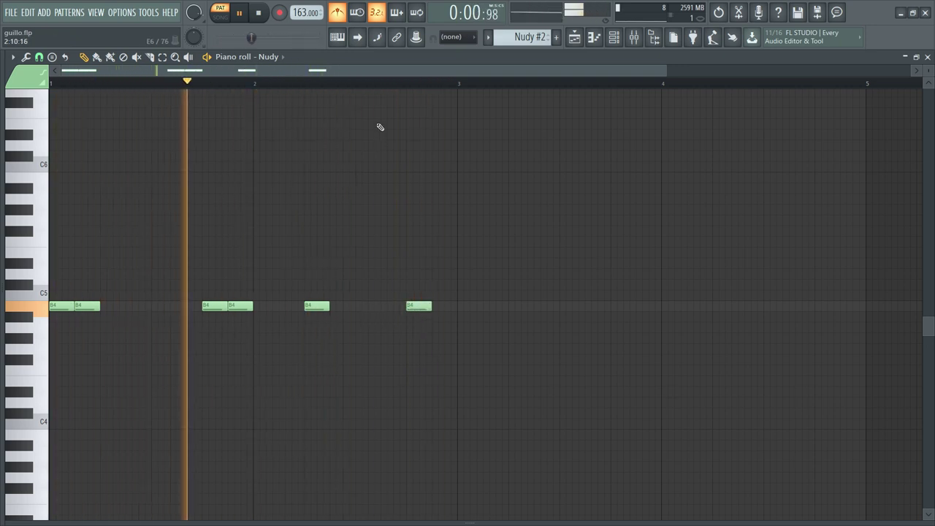
Duplicate the two-bar Nudy note phrase into bars 3 and 4, and move the last note of each half to step 11.
{"action": "scroll", "coordinate": [378, 84], "scroll_direction": "down", "scroll_amount": 1}
{"action": "scroll", "coordinate": [380, 86], "scroll_direction": "down", "scroll_amount": 1}
{"action": "key", "text": "ctrl+a"}
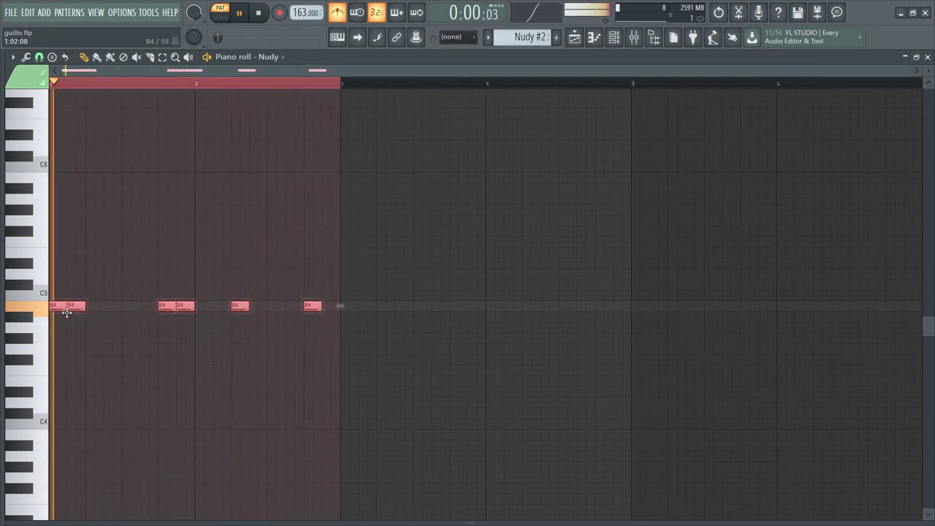
{"action": "key", "text": "ctrl+b"}
{"action": "left_click_drag", "start_coordinate": [335, 310], "coordinate": [299, 317]}
{"action": "left_click_drag", "start_coordinate": [609, 310], "coordinate": [593, 315]}
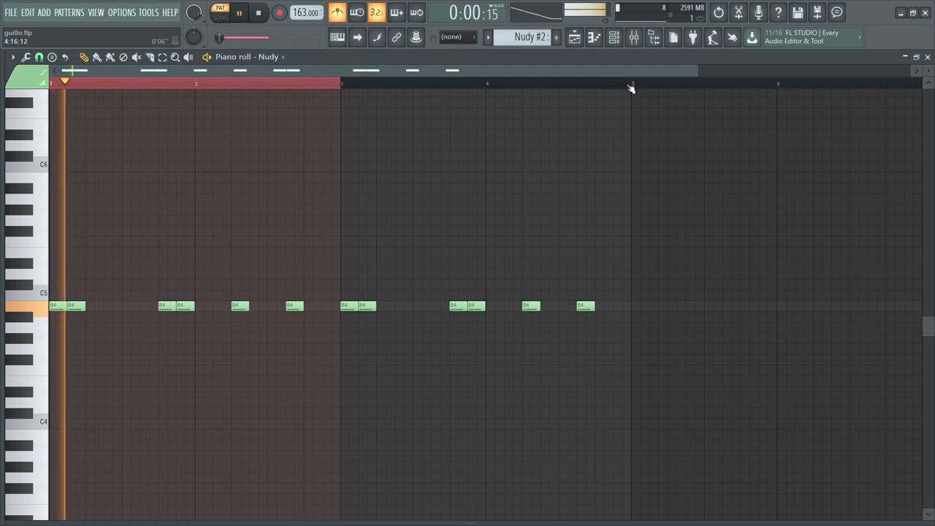
{"action": "key", "text": "ctrl+a"}
Switch to the Pierre Clap pattern and place a clap on step 9 of each of its four bars.
{"action": "left_click", "coordinate": [616, 38]}
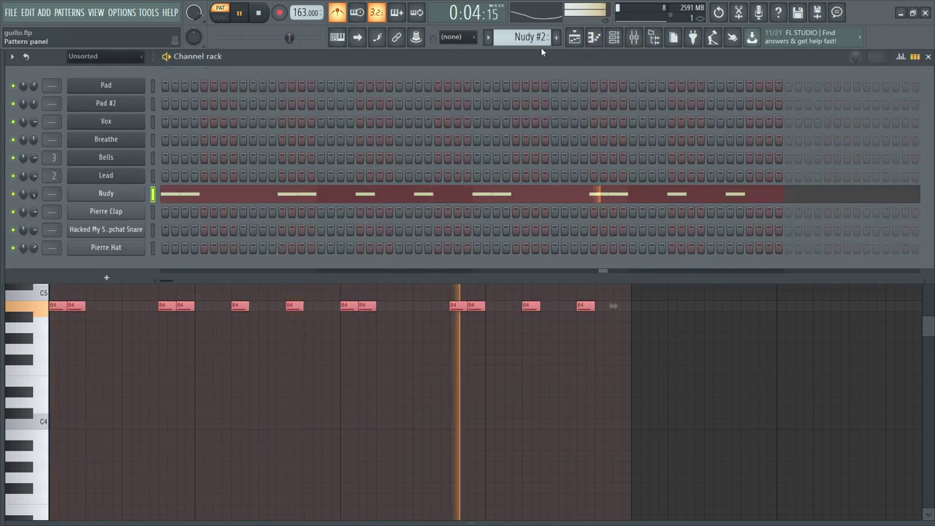
{"action": "key", "text": "space"}
{"action": "scroll", "coordinate": [542, 45], "scroll_direction": "down", "scroll_amount": 1}
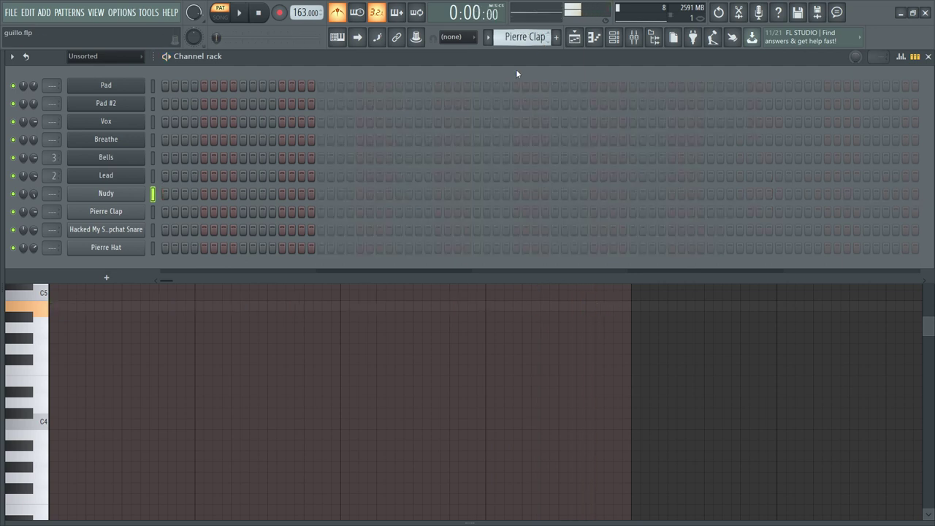
{"action": "key", "text": "space"}
{"action": "left_click", "coordinate": [242, 212]}
{"action": "left_click", "coordinate": [399, 212]}
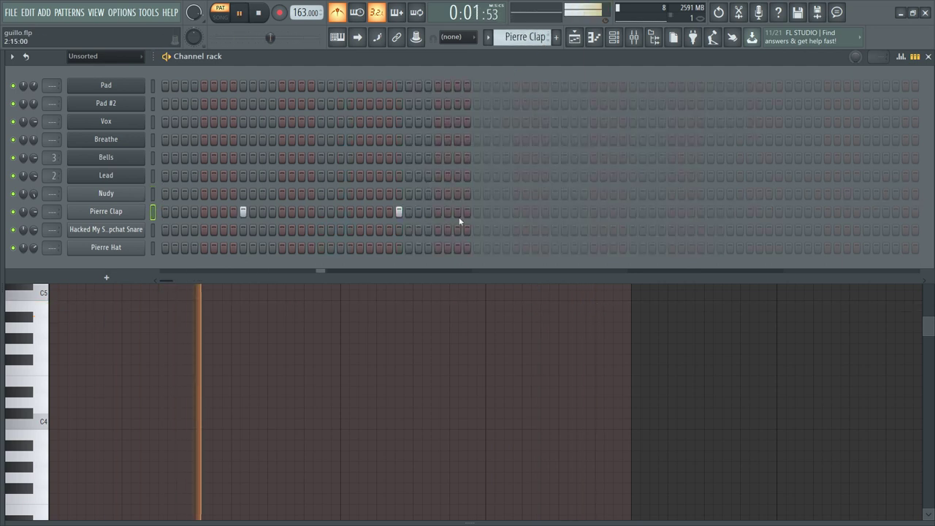
{"action": "left_click", "coordinate": [555, 212]}
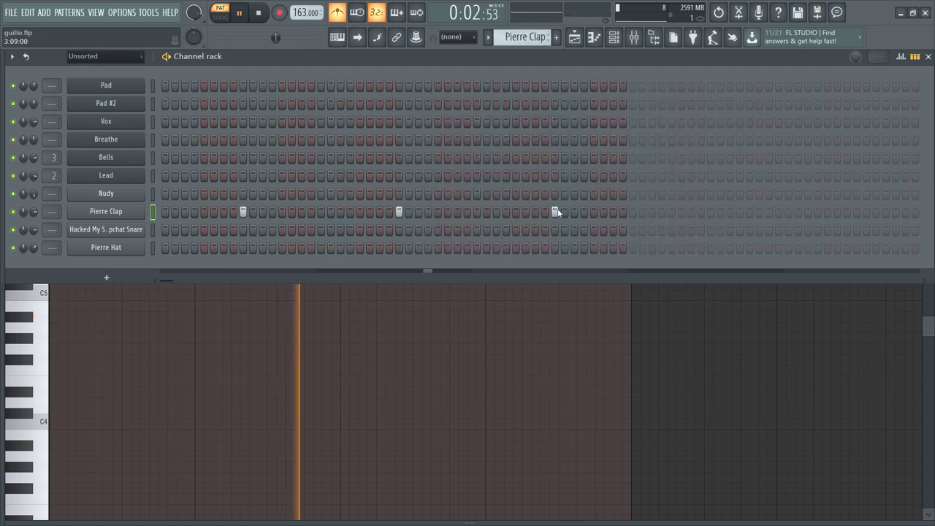
{"action": "left_click", "coordinate": [710, 212]}
{"action": "key", "text": "space"}
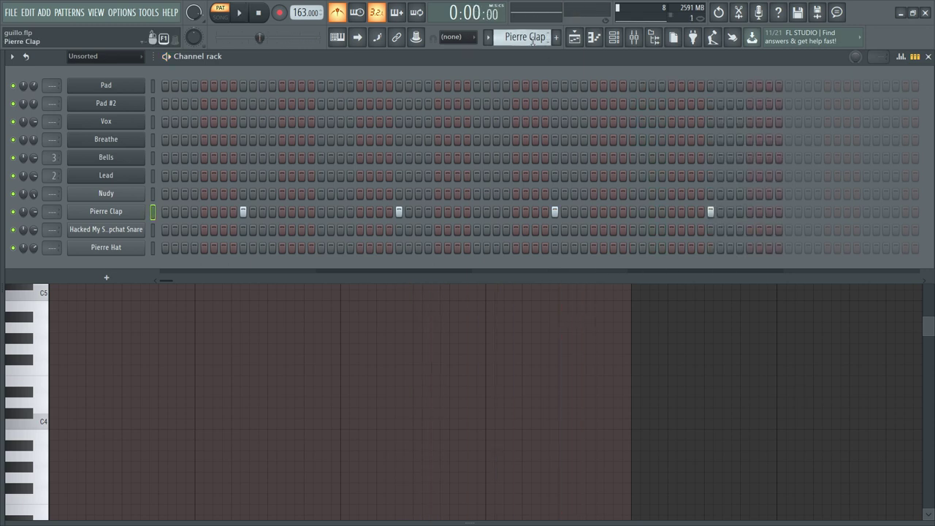
In the Hacked My Snapchat Snare pattern, place a snare on step 9 of each of its four bars.
{"action": "scroll", "coordinate": [531, 41], "scroll_direction": "down", "scroll_amount": 1}
{"action": "key", "text": "space"}
{"action": "left_click", "coordinate": [243, 229]}
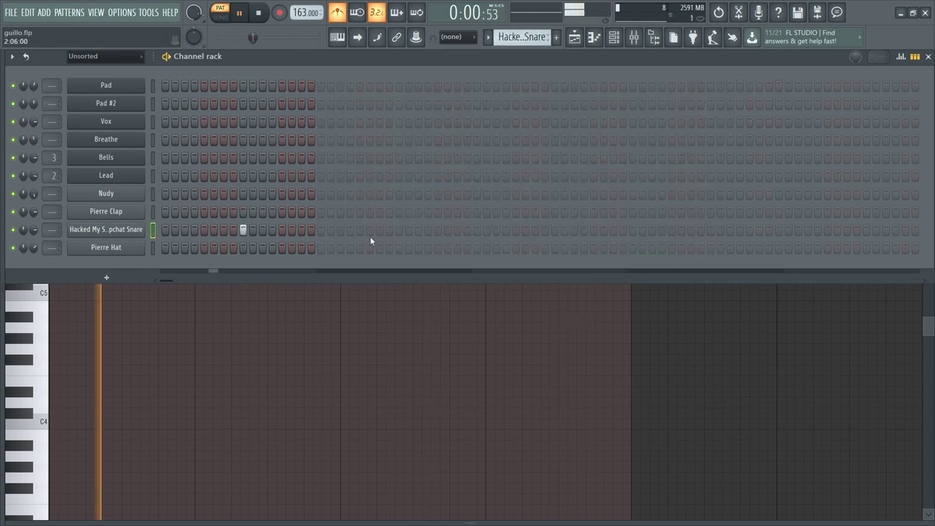
{"action": "left_click", "coordinate": [399, 229]}
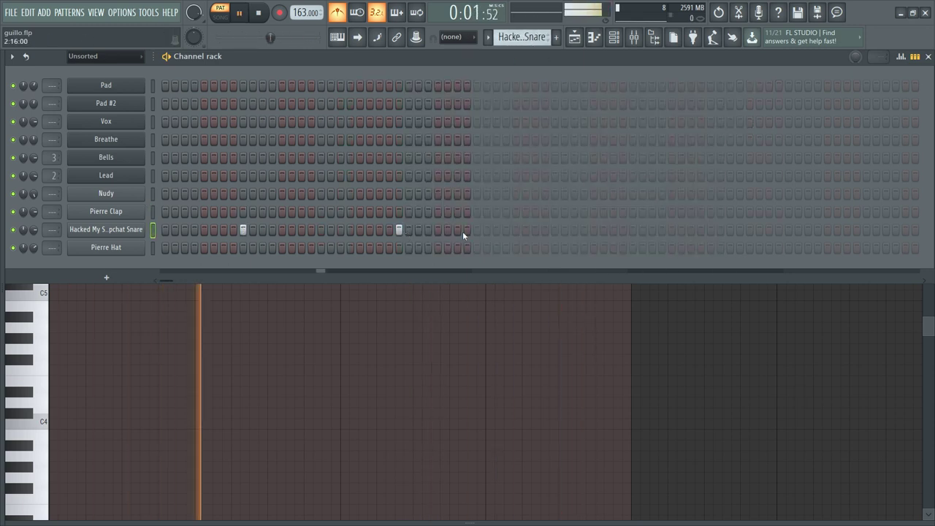
{"action": "left_click", "coordinate": [554, 230]}
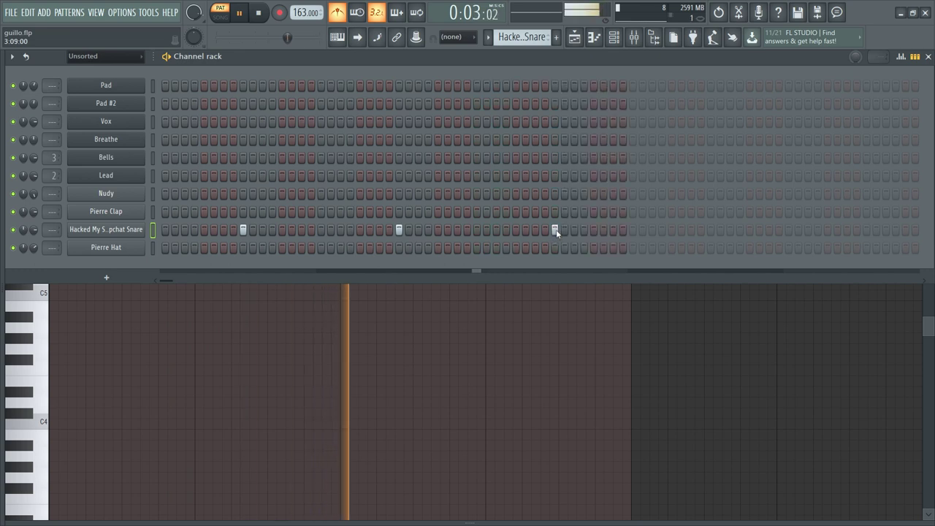
{"action": "left_click", "coordinate": [710, 229]}
{"action": "key", "text": "space"}
In the Pierre Hat pattern, put a hat on every second step across four bars, and play it.
{"action": "scroll", "coordinate": [512, 43], "scroll_direction": "down", "scroll_amount": 1}
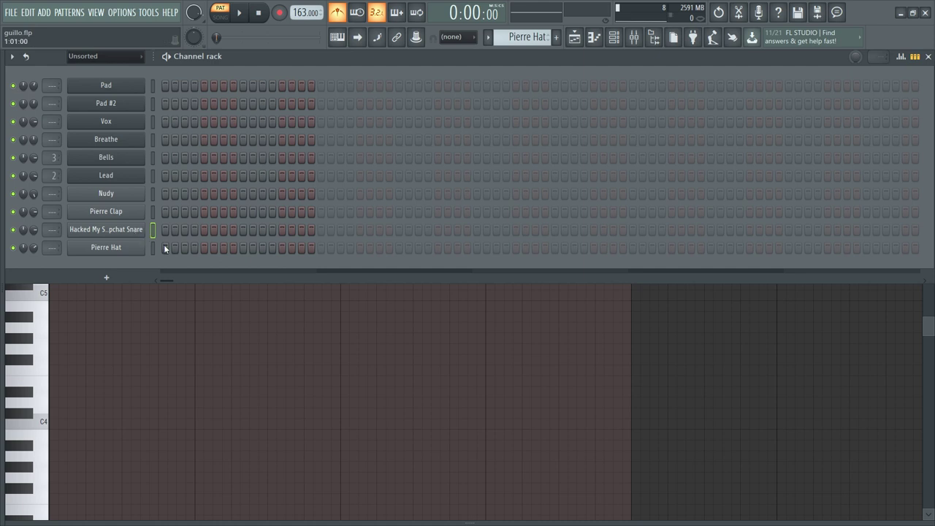
{"action": "left_click_drag", "start_coordinate": [164, 247], "coordinate": [632, 250]}
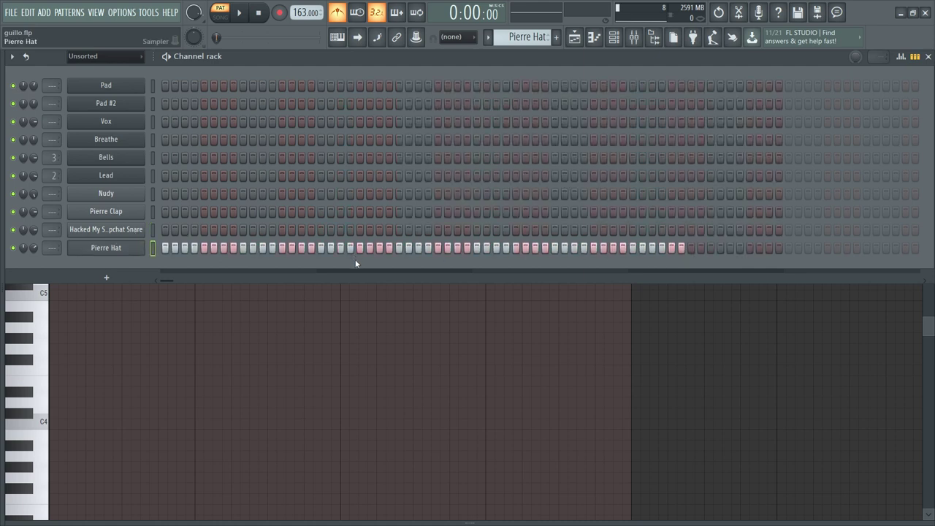
{"action": "key", "text": "space"}
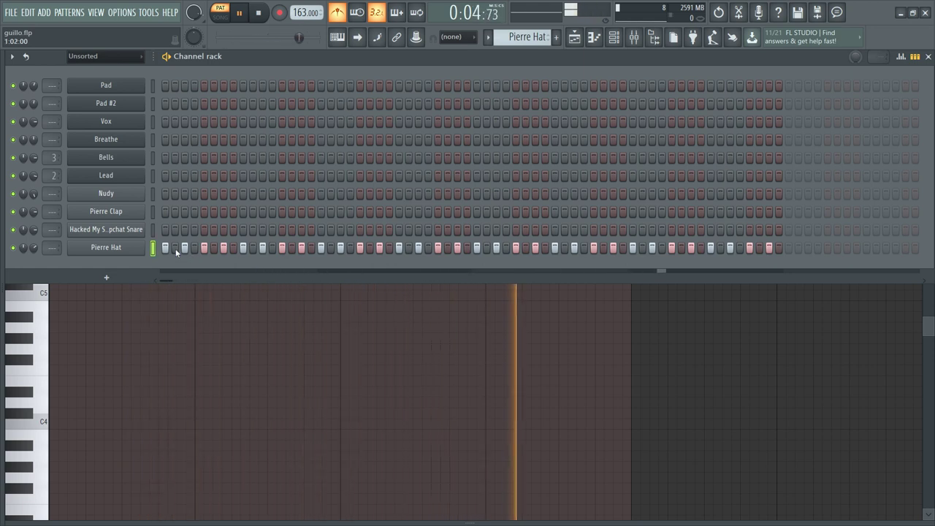
Add extra Pierre Hat hits on steps 2, 14, 26, 34, 46 and 58 to form three-hit runs.
{"action": "left_click", "coordinate": [291, 248]}
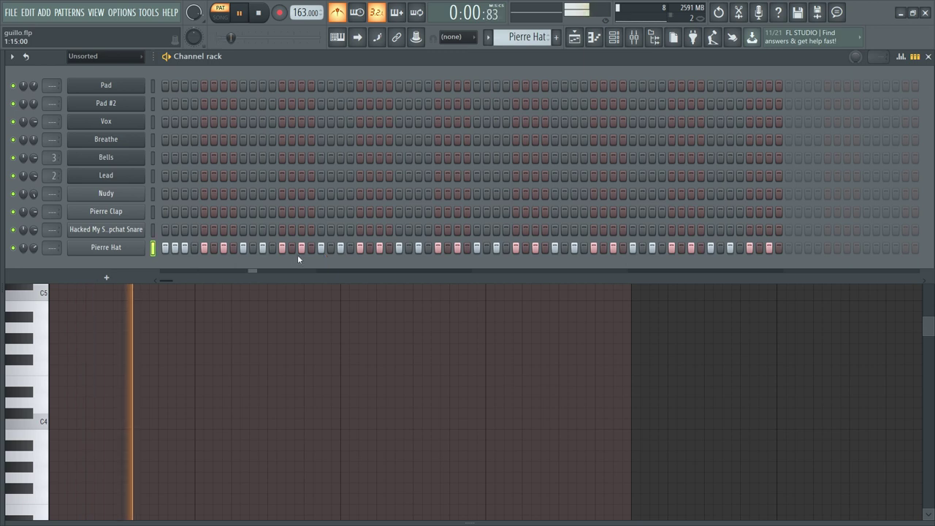
{"action": "left_click", "coordinate": [409, 249]}
{"action": "left_click", "coordinate": [524, 249]}
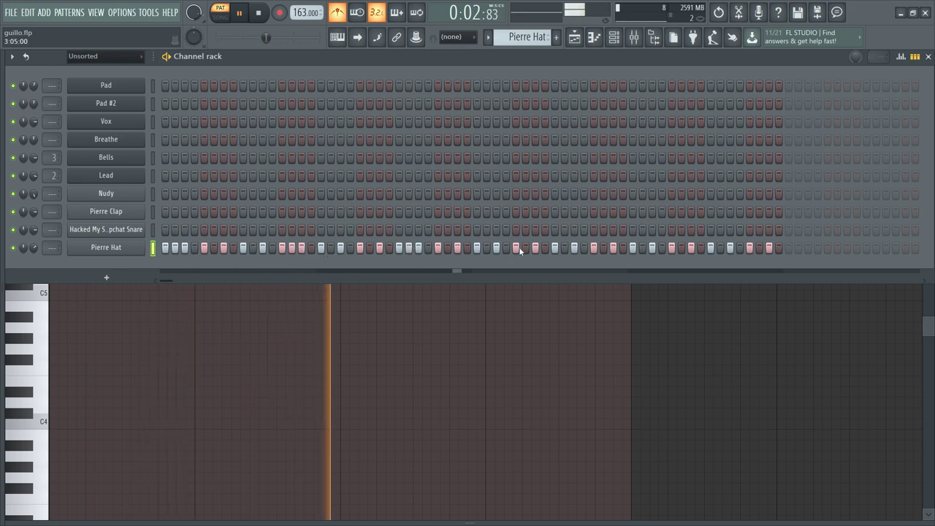
{"action": "left_click", "coordinate": [505, 248]}
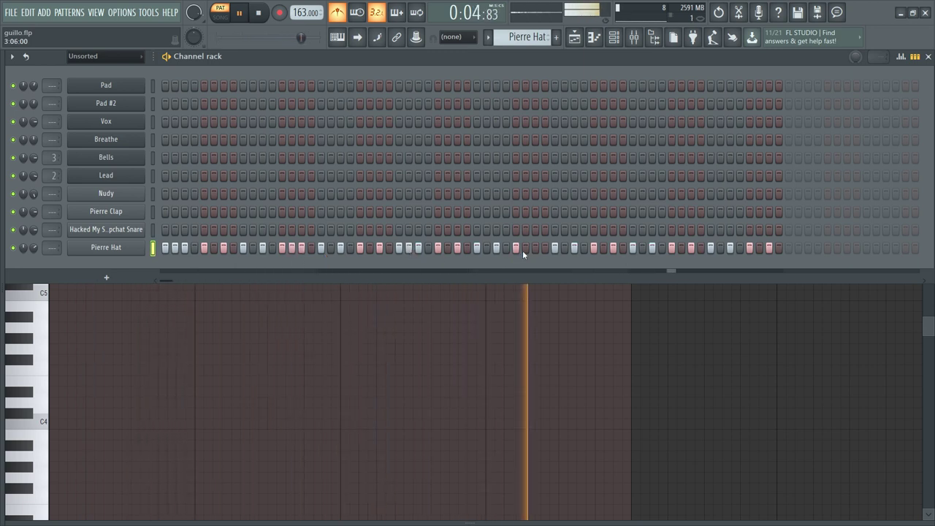
{"action": "left_click", "coordinate": [485, 248]}
{"action": "left_click", "coordinate": [603, 249]}
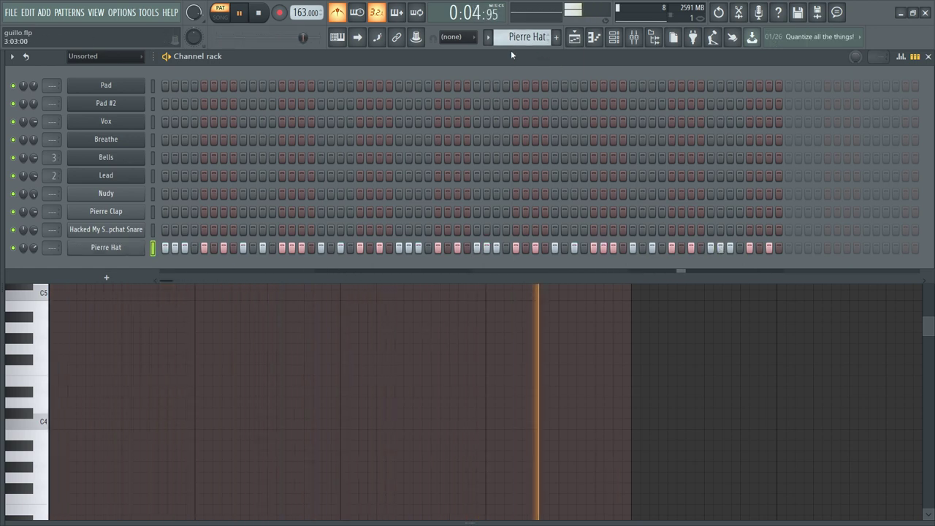
Switch to the Pierre Hat #2 pattern and play through its evenly spaced hats.
{"action": "scroll", "coordinate": [515, 45], "scroll_direction": "down", "scroll_amount": 1}
{"action": "key", "text": "space"}
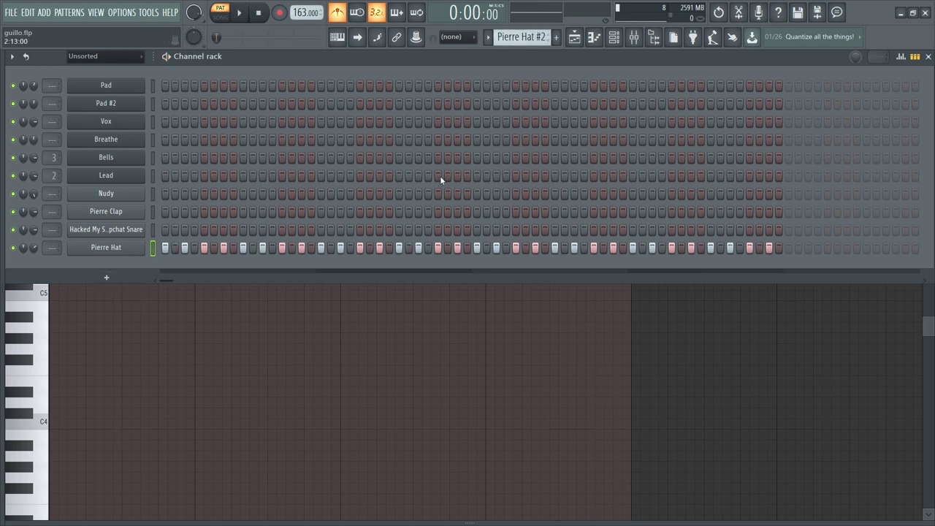
{"action": "key", "text": "space"}
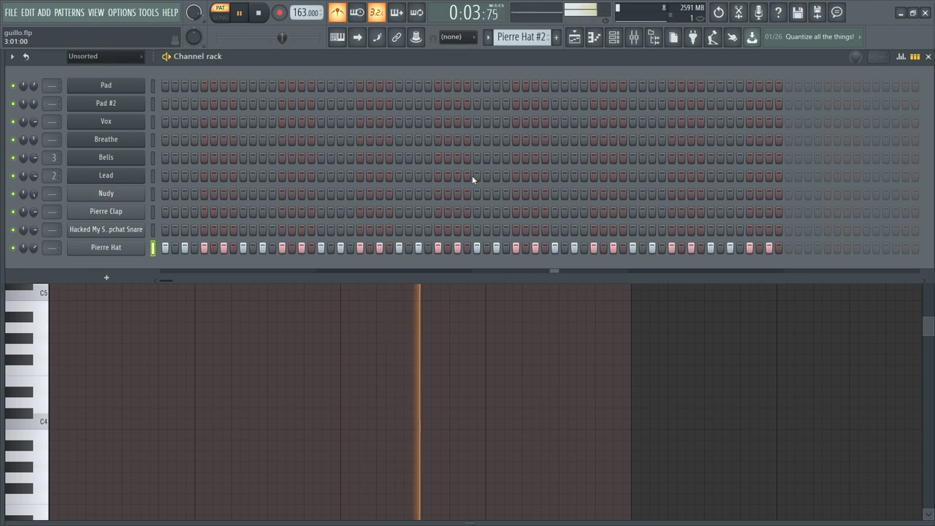
{"action": "key", "text": "space"}
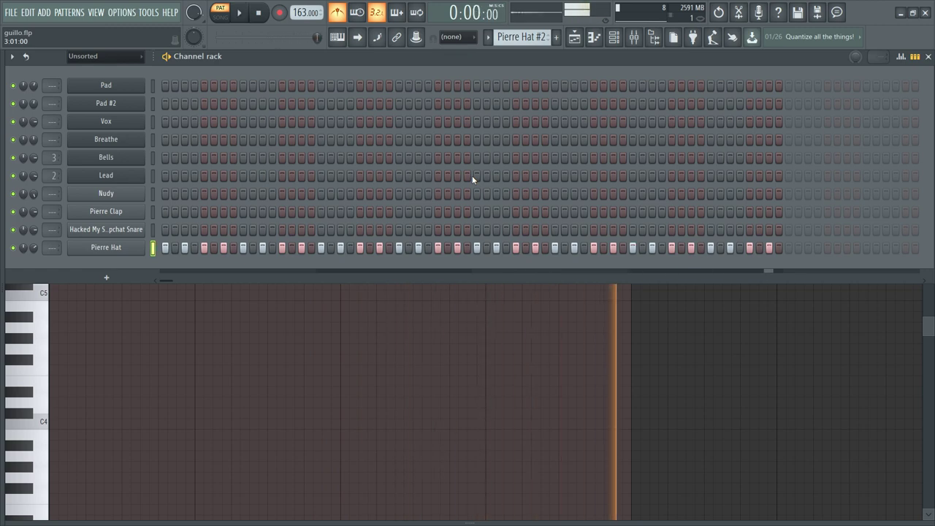
Open the playlist arrangement, clear its time selection, switch to song mode and turn off the metronome.
{"action": "left_click", "coordinate": [928, 57]}
{"action": "key", "text": "F5"}
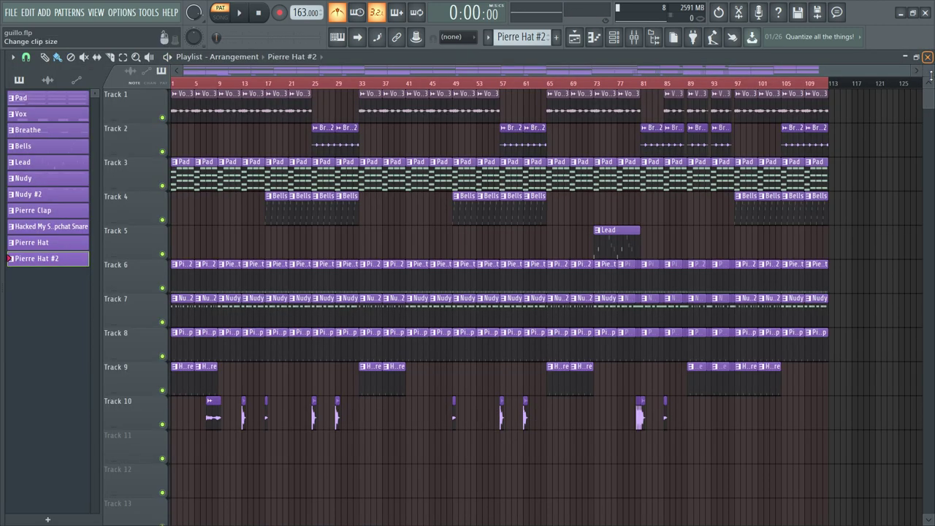
{"action": "left_click", "coordinate": [733, 86]}
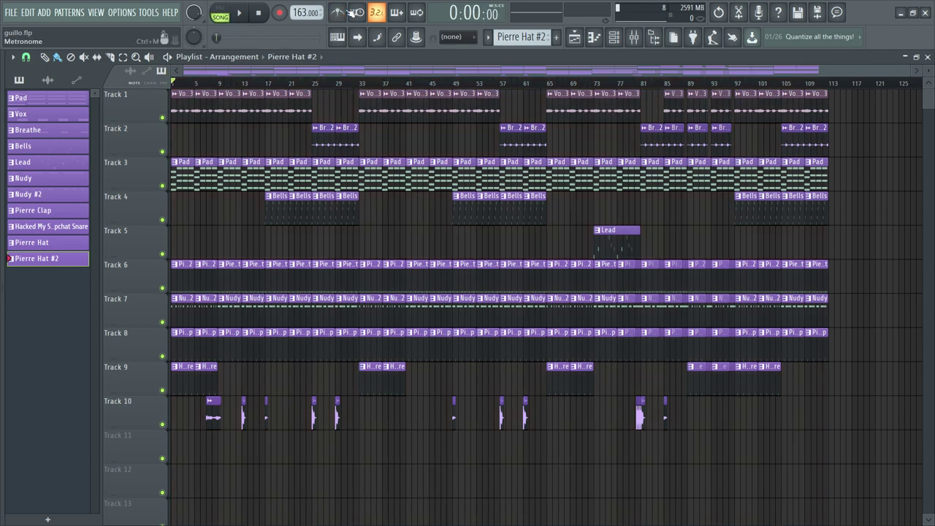
Highlight all clips in the arrangement, play the song from the start, and clear the selection.
{"action": "key", "text": "ctrl+a"}
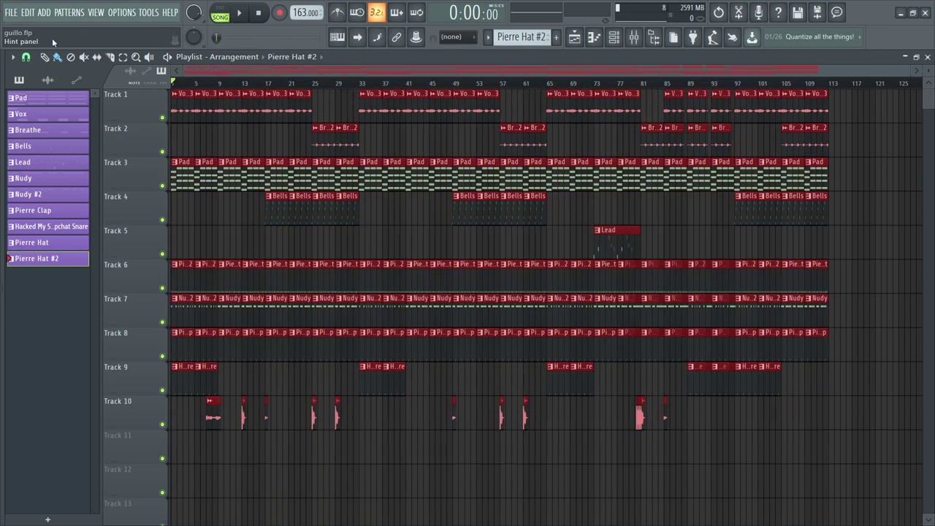
{"action": "key", "text": "ctrl+d"}
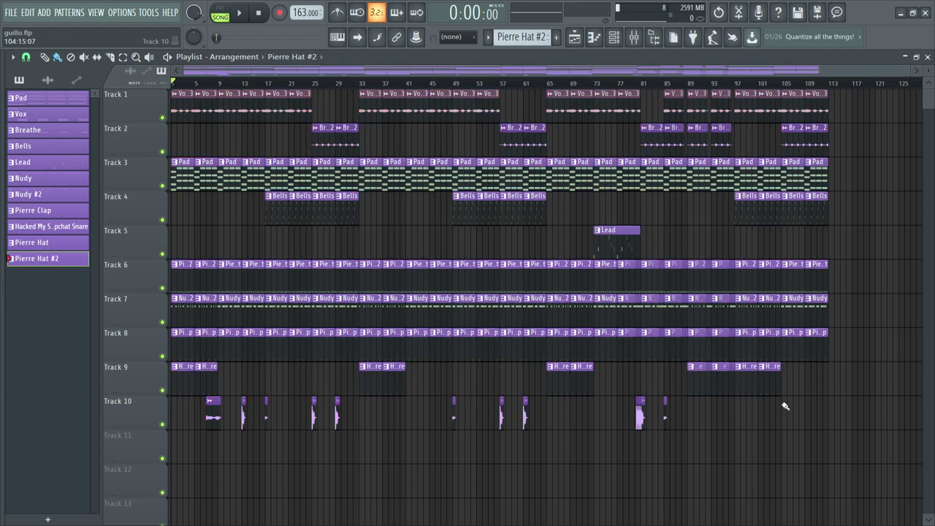
{"action": "key", "text": "ctrl+a"}
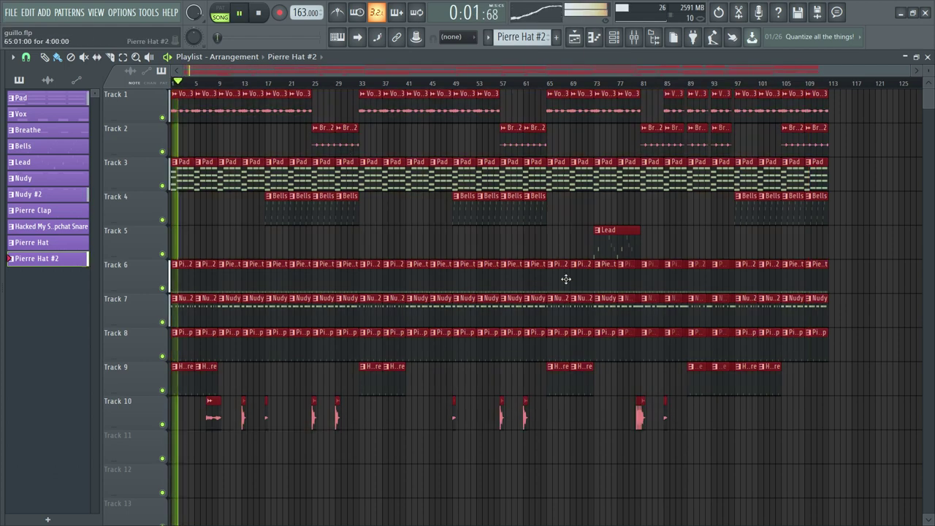
{"action": "key", "text": "ctrl+d"}
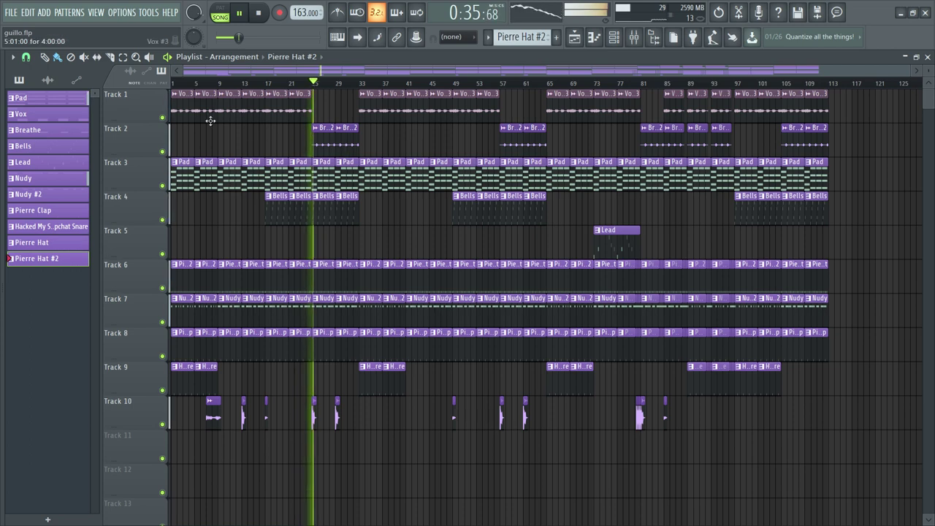
Show the audio clips with Vox #3 picked, jump playback to bar 57, and review the remaining sections of the arrangement.
{"action": "left_click", "coordinate": [43, 81]}
{"action": "left_click", "coordinate": [47, 157]}
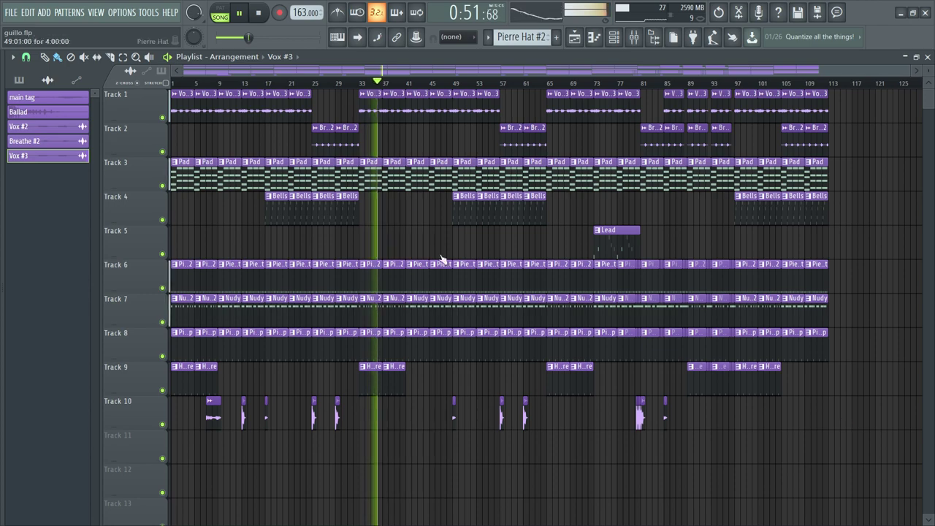
{"action": "scroll", "coordinate": [456, 84], "scroll_direction": "up", "scroll_amount": 3}
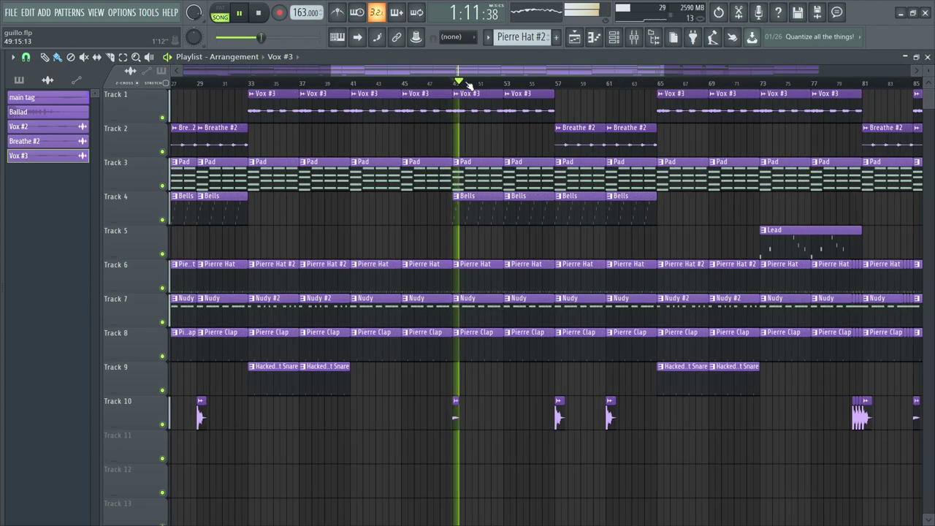
{"action": "left_click", "coordinate": [558, 83]}
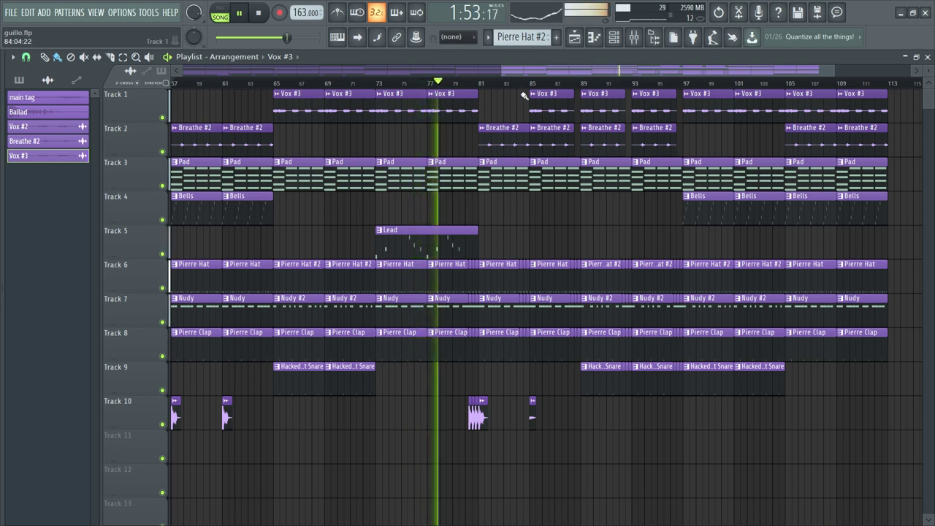
{"action": "scroll", "coordinate": [526, 95], "scroll_direction": "up", "scroll_amount": 5}
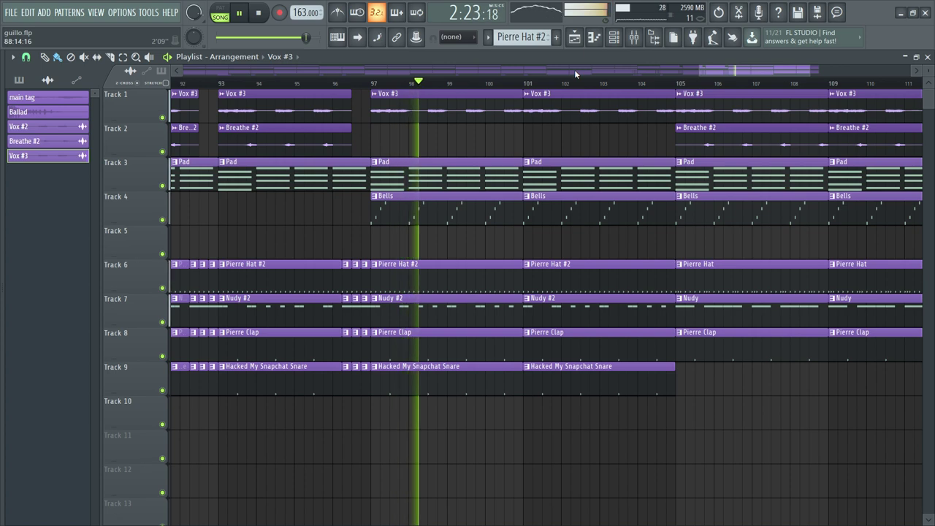
{"action": "scroll", "coordinate": [579, 74], "scroll_direction": "down", "scroll_amount": 3}
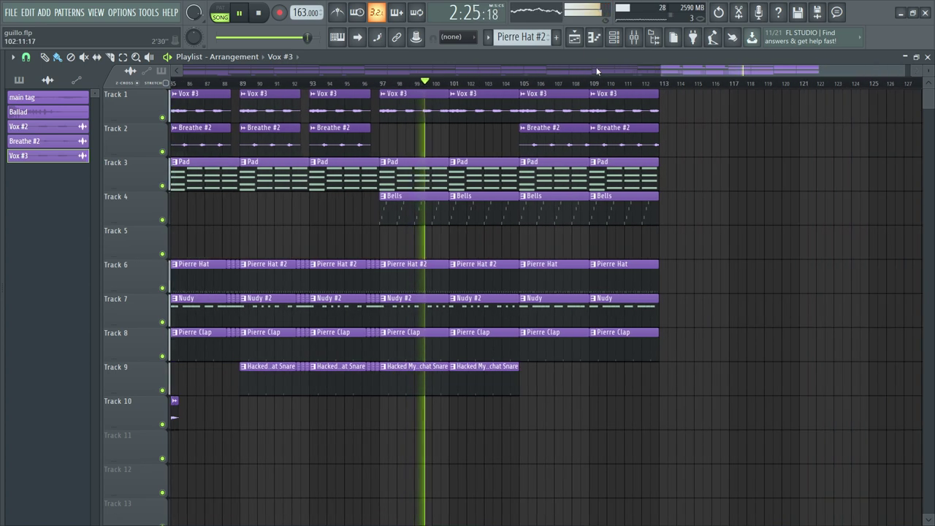
{"action": "scroll", "coordinate": [596, 79], "scroll_direction": "up", "scroll_amount": 2}
{"action": "scroll", "coordinate": [599, 87], "scroll_direction": "down", "scroll_amount": 2}
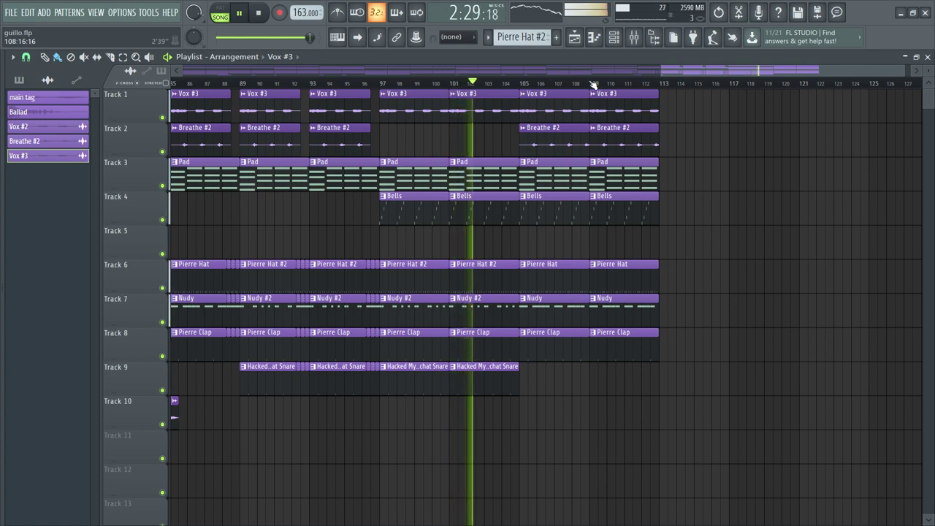
Mark a time selection covering bars 109 to 115 at the end of the arrangement.
{"action": "scroll", "coordinate": [594, 85], "scroll_direction": "up", "scroll_amount": 1}
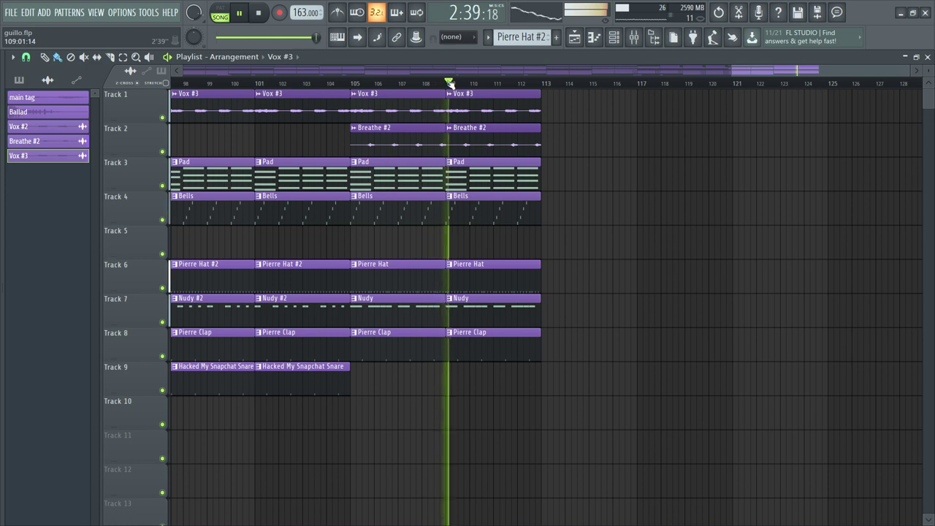
{"action": "left_click_drag", "start_coordinate": [447, 84], "coordinate": [630, 141]}
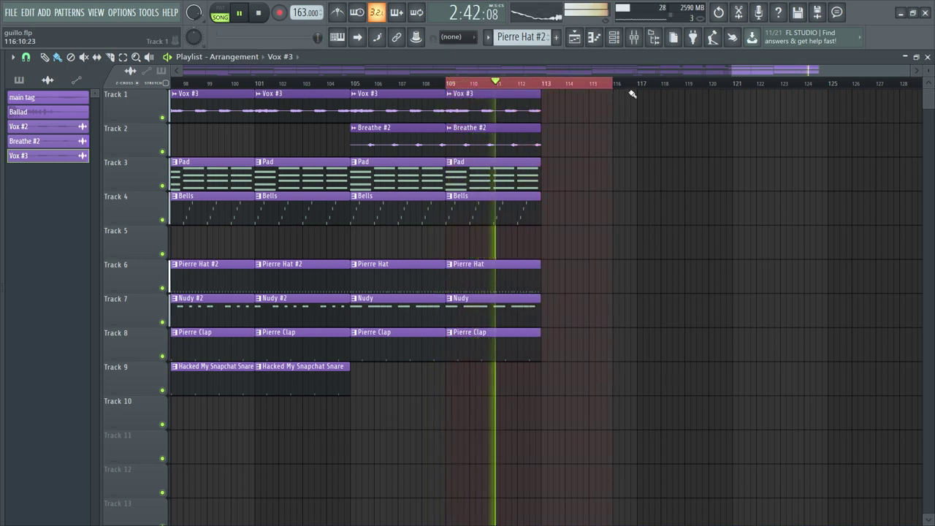